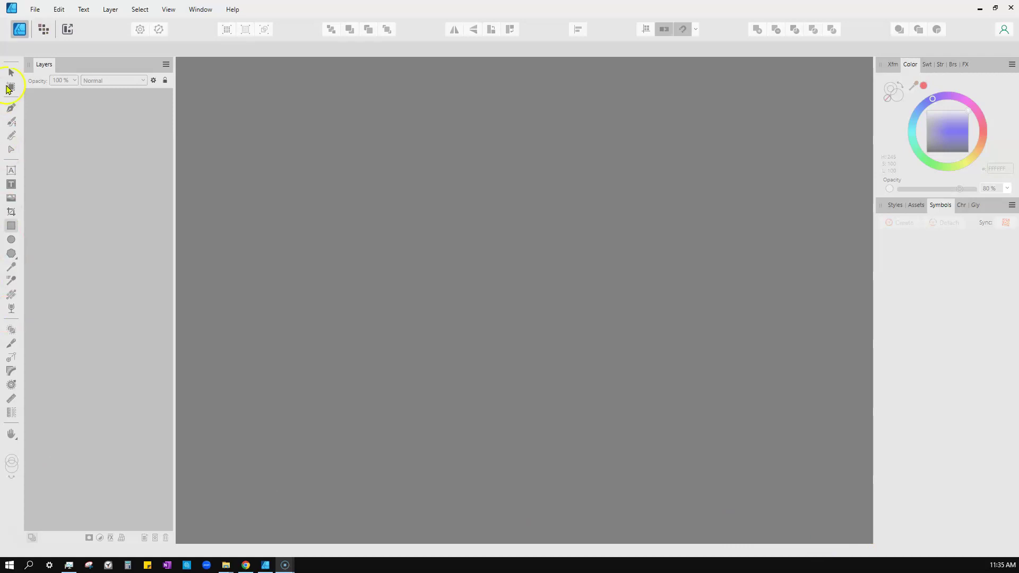
click(10, 87)
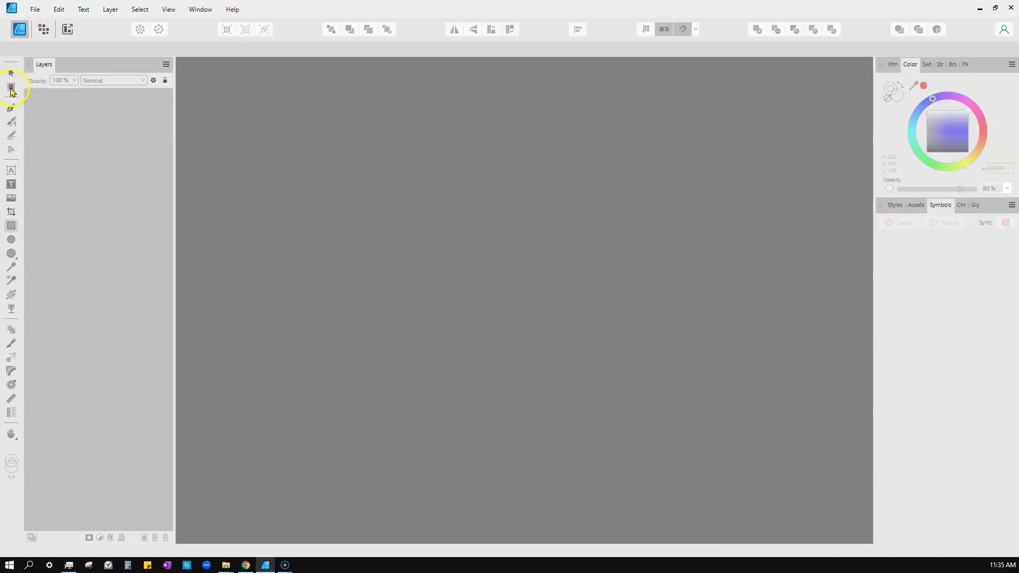
click(37, 10)
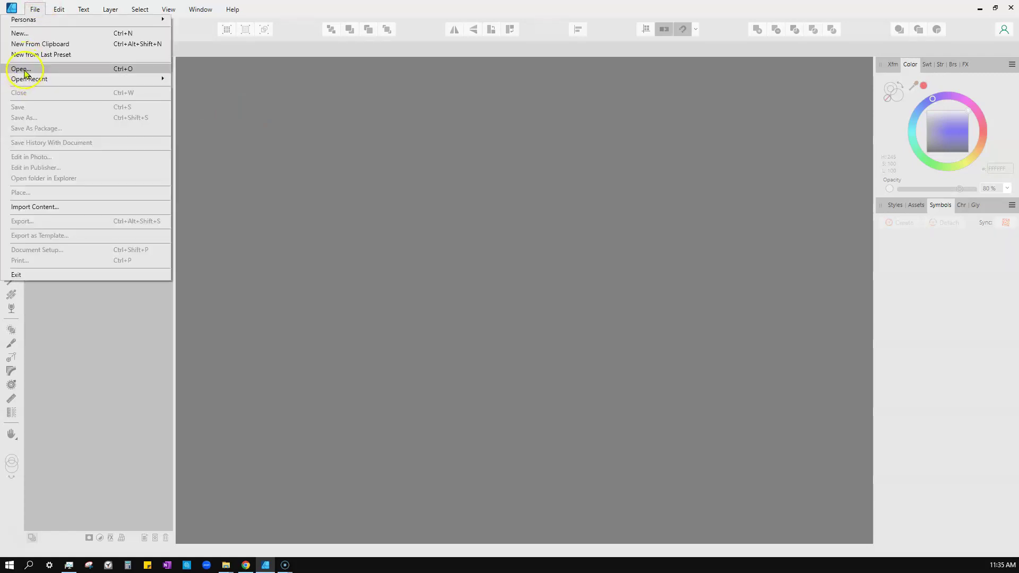
click(30, 34)
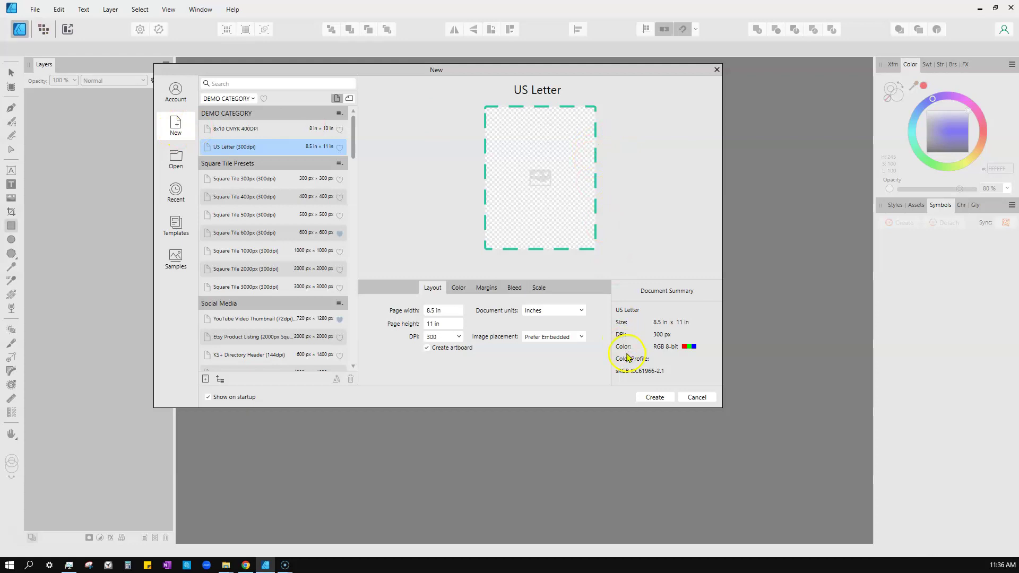
click(652, 397)
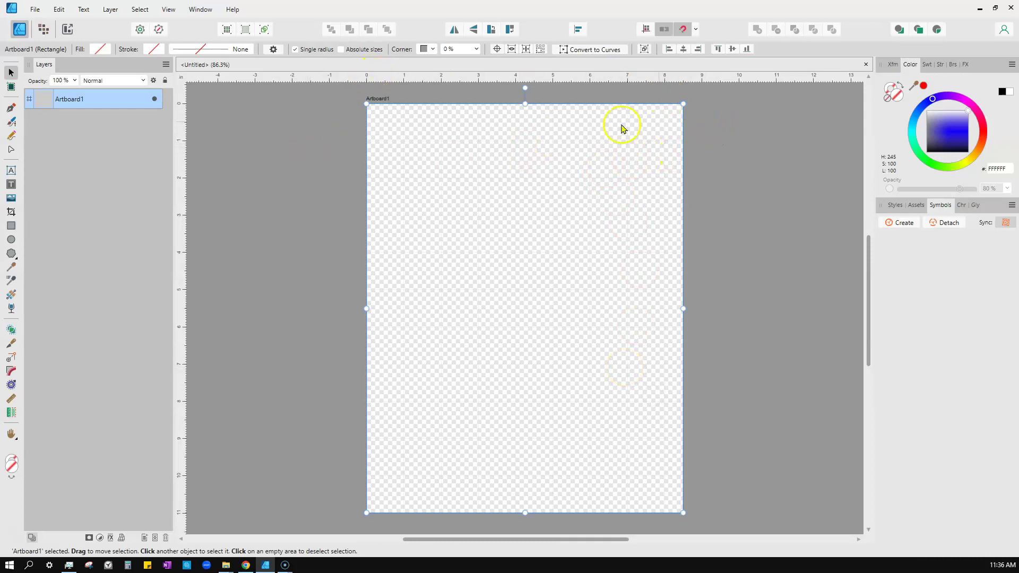
Close the untitled document and create a new landscape 6 × 4 in document from the 4R Photo preset
click(866, 64)
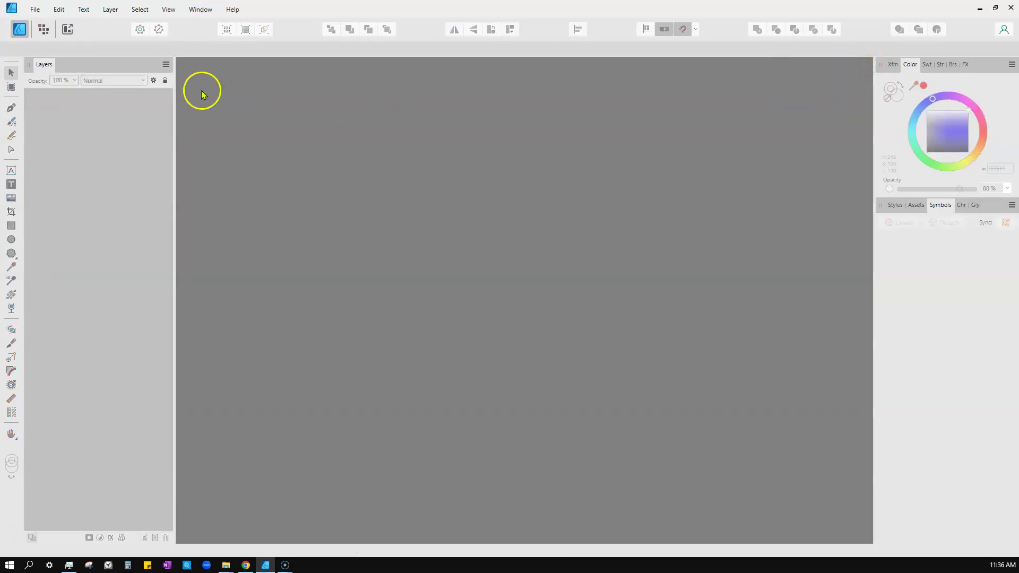
click(35, 9)
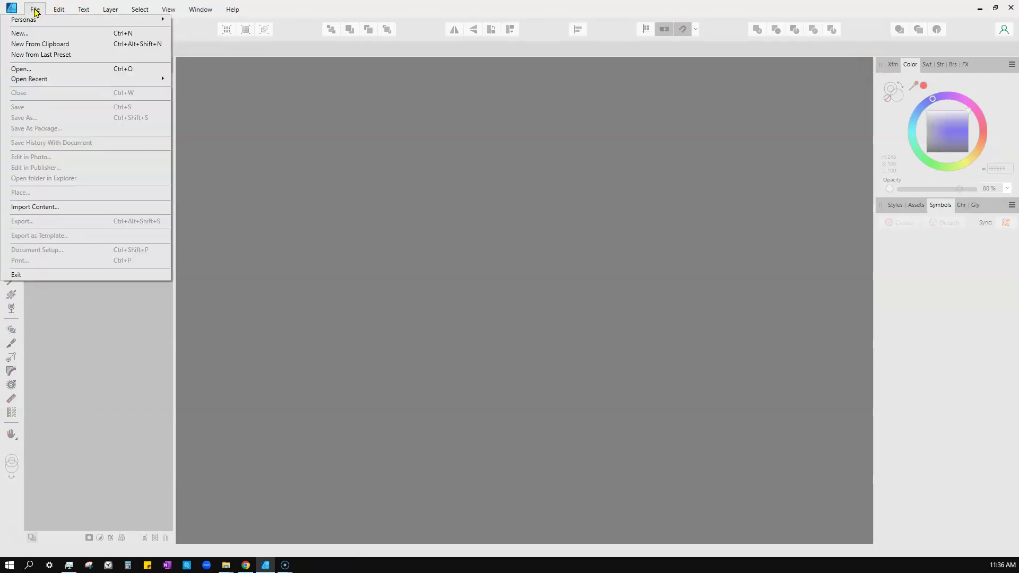
click(21, 33)
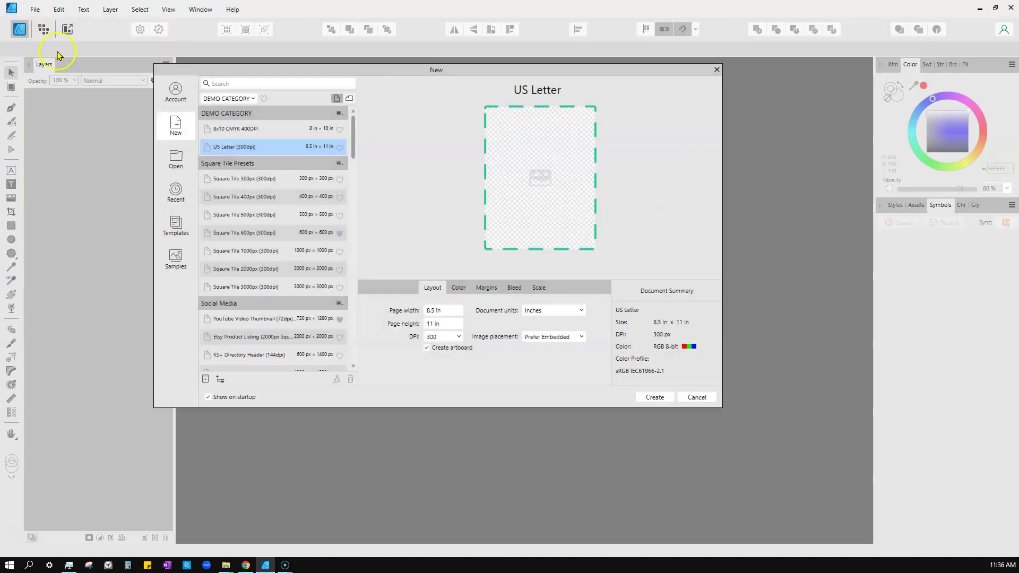
scroll(298, 237, down, 10)
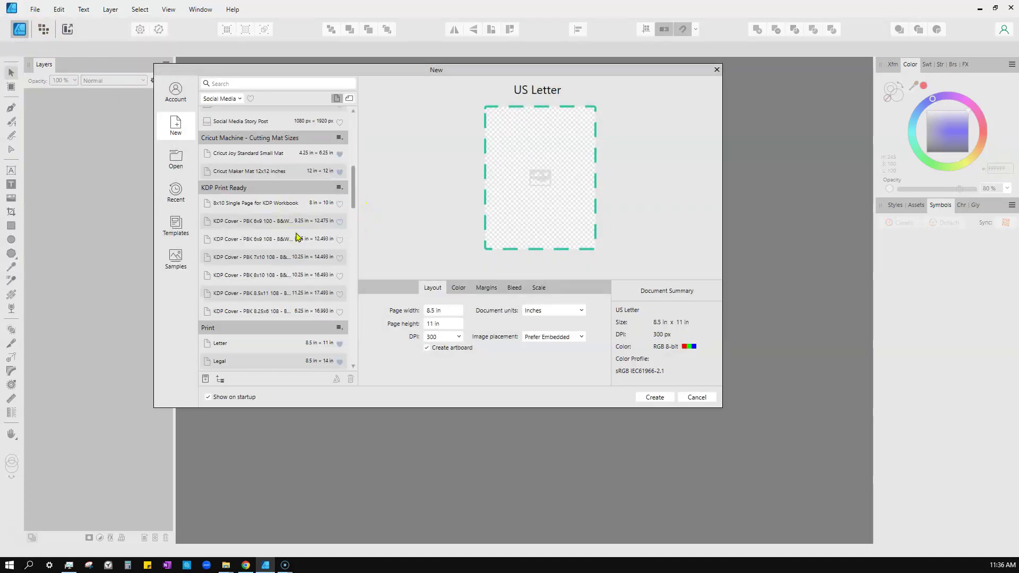
scroll(298, 237, down, 12)
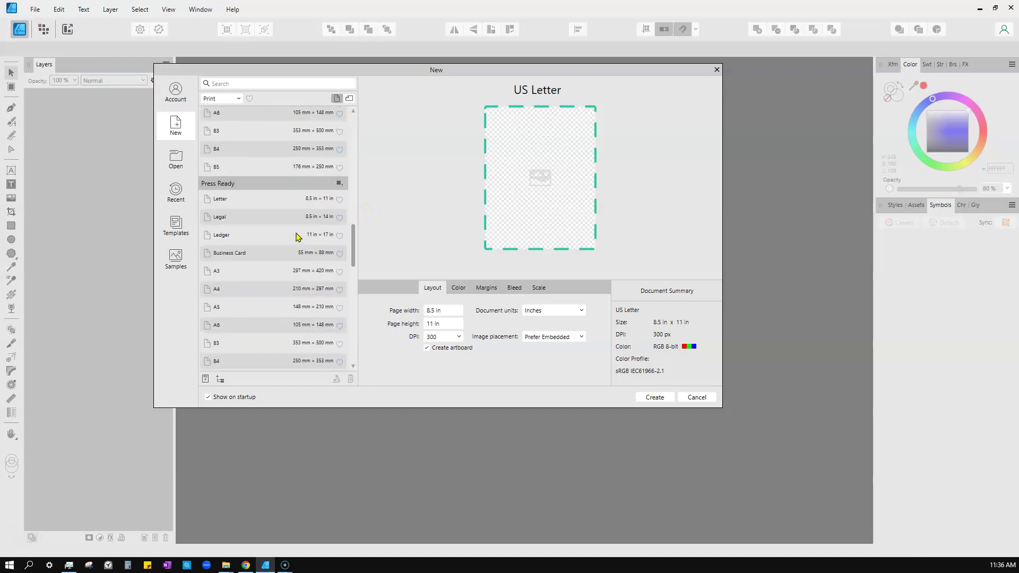
scroll(298, 237, down, 3)
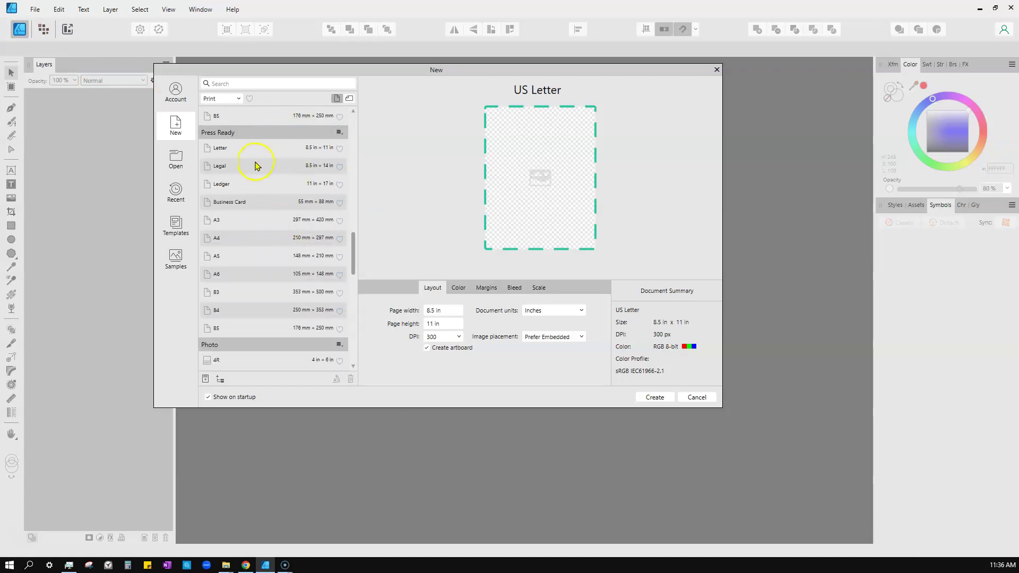
scroll(260, 198, down, 5)
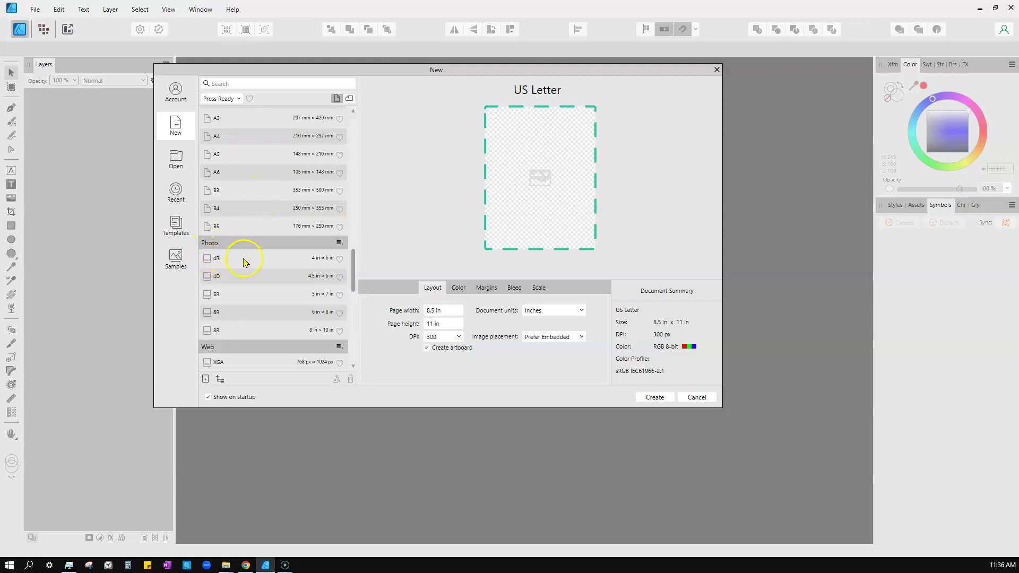
click(295, 262)
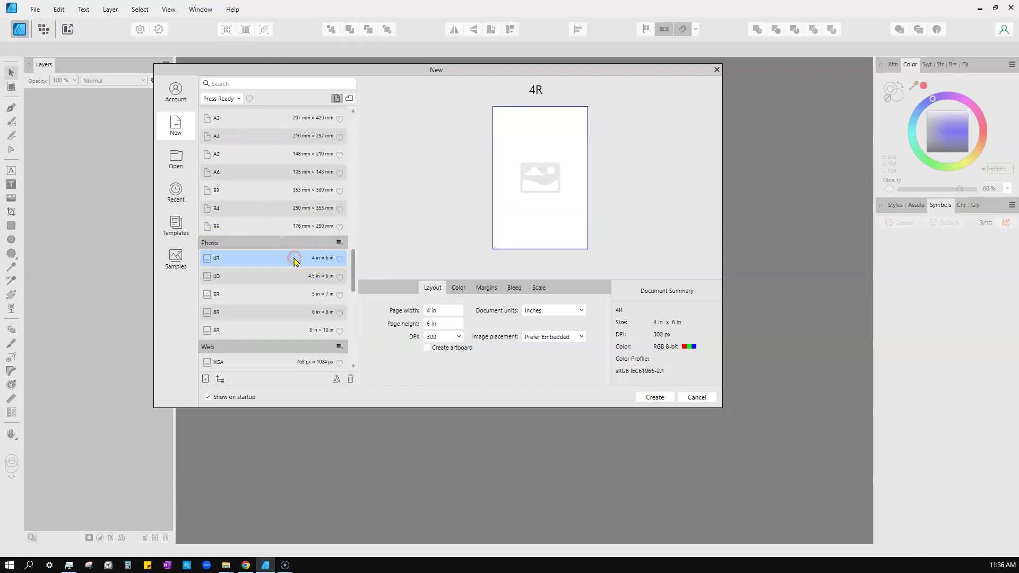
click(351, 99)
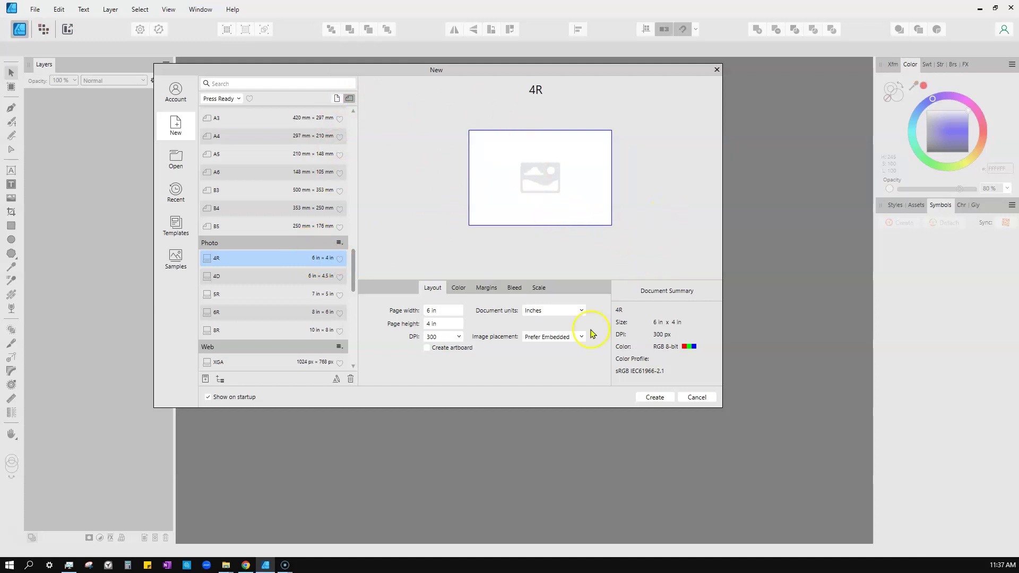
click(654, 397)
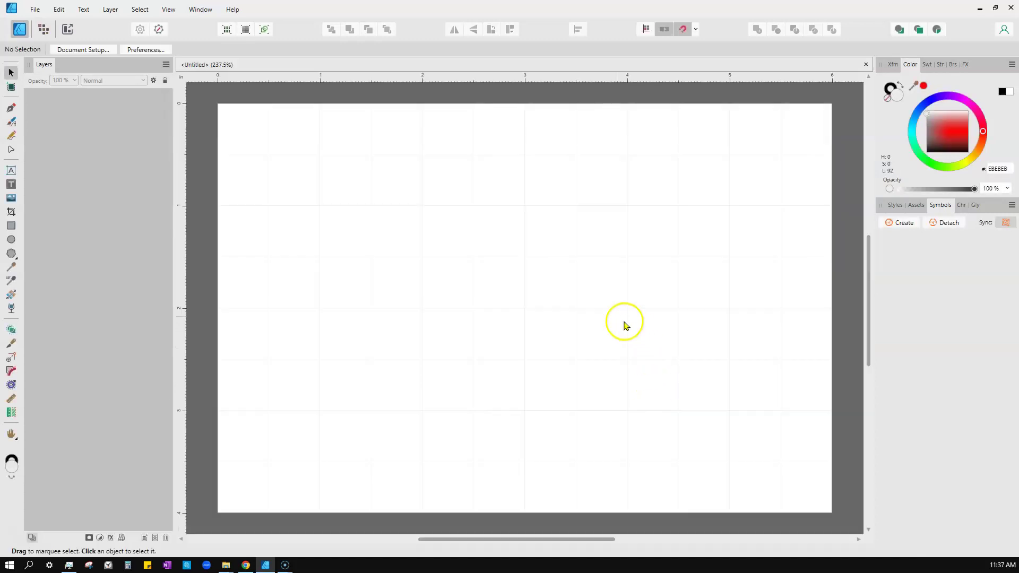
Zoom out and draw the first landscape artboard, Artboard1, with the Artboard Tool
scroll(545, 255, down, 4)
drag(543, 250, 402, 192)
scroll(485, 211, down, 1)
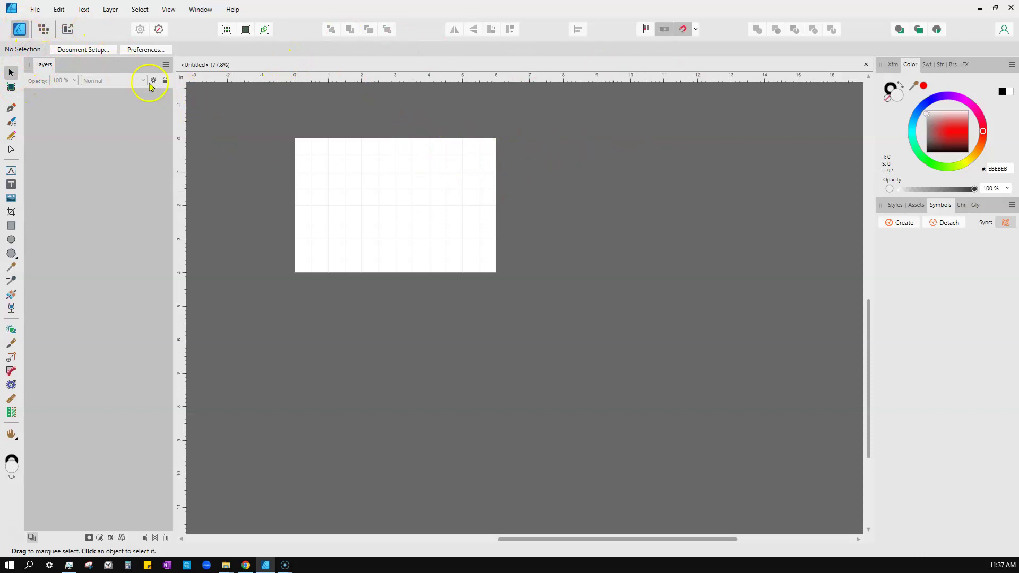
click(11, 88)
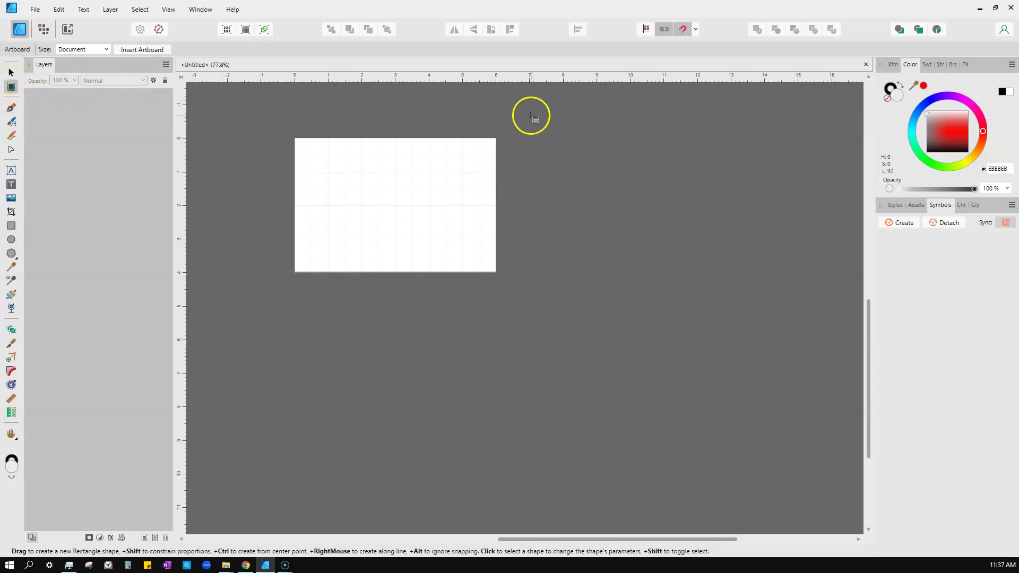
drag(514, 138, 743, 273)
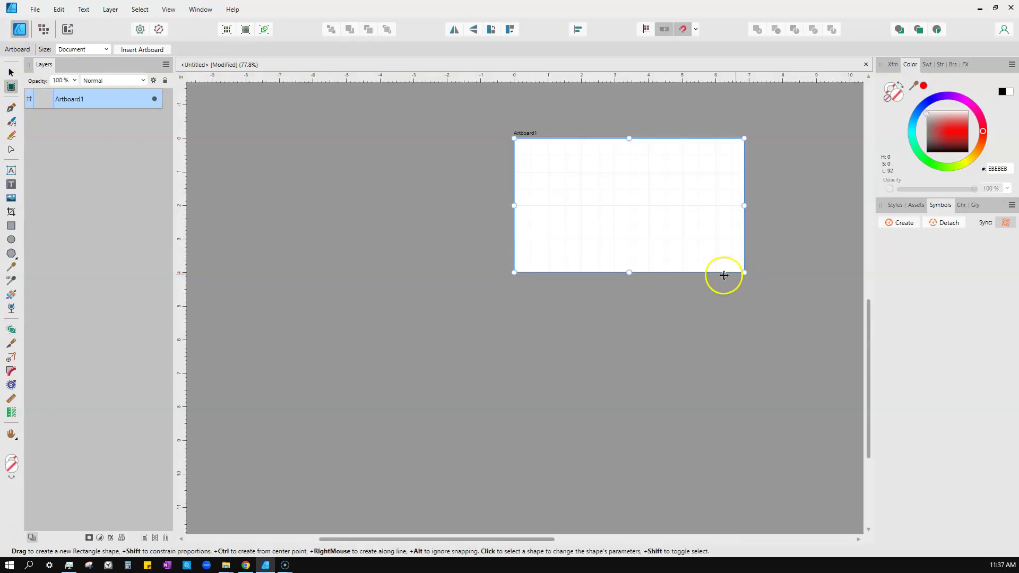
Draw a second artboard, Artboard2, to the right of Artboard1
scroll(453, 286, down, 2)
scroll(453, 287, down, 3)
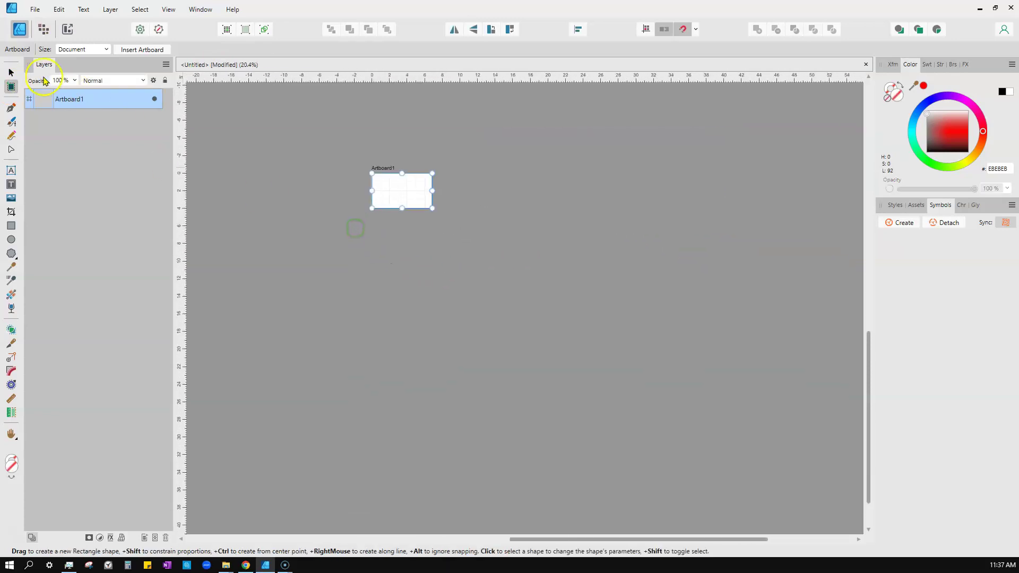
click(42, 99)
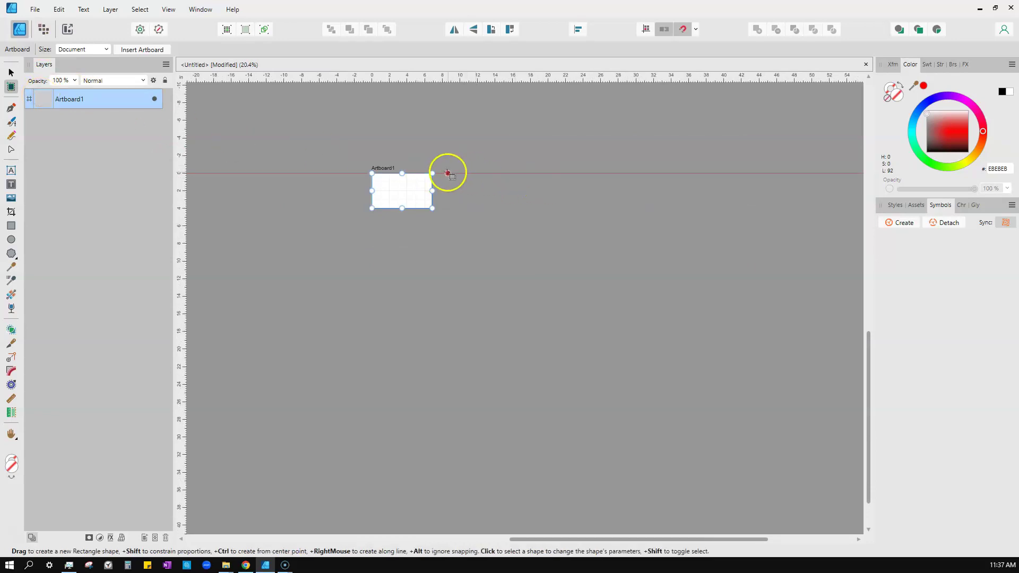
drag(446, 173, 514, 208)
scroll(476, 246, up, 5)
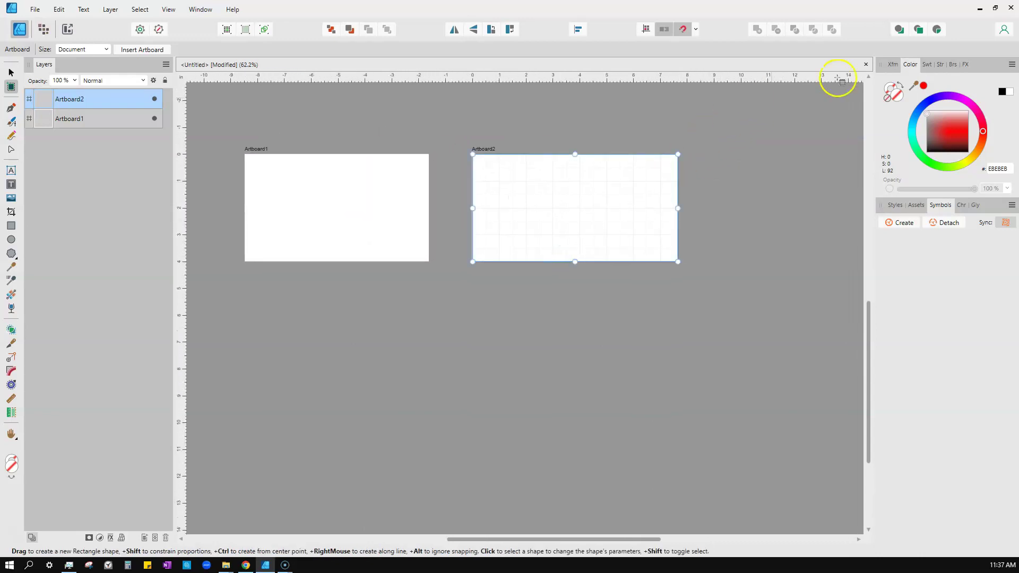
Set Artboard2's width to 6 in in the Transform fields
click(893, 65)
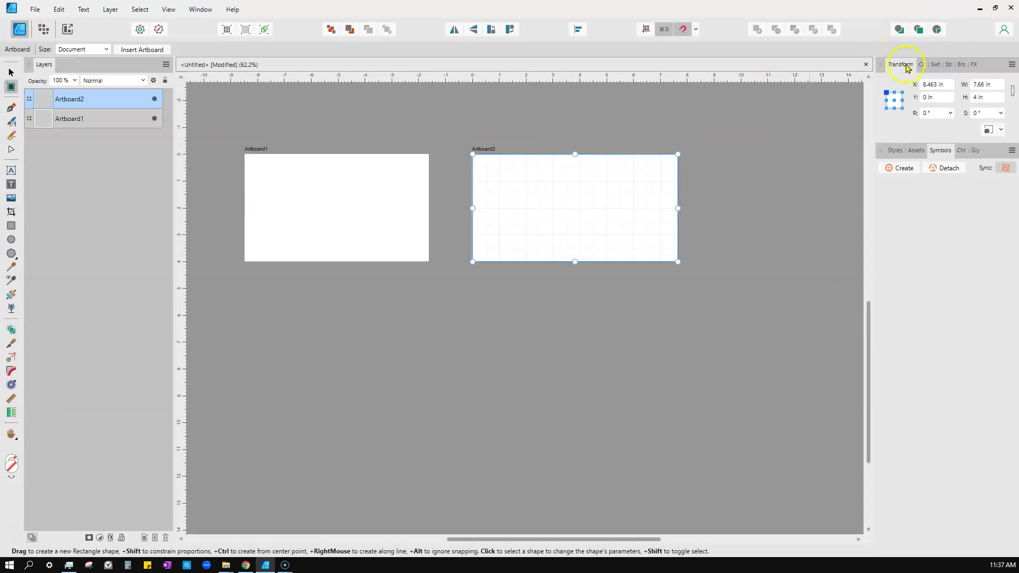
click(990, 84)
text(4)
click(981, 83)
key(BackSpace)
text(6)
click(987, 97)
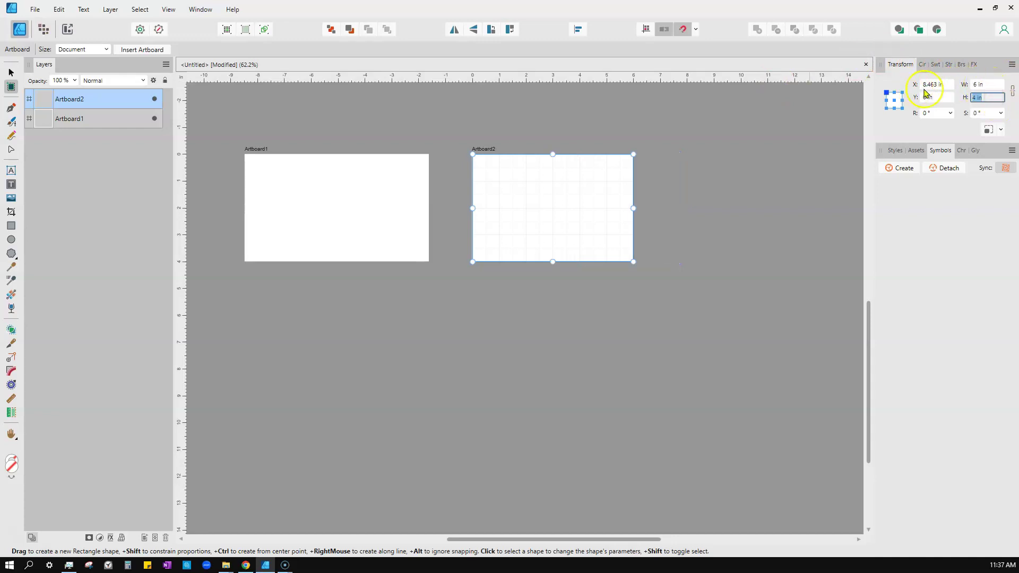
Move Artboard1 above Artboard2 in the Layers panel and set its width to 6 in
click(41, 119)
drag(41, 122, 37, 95)
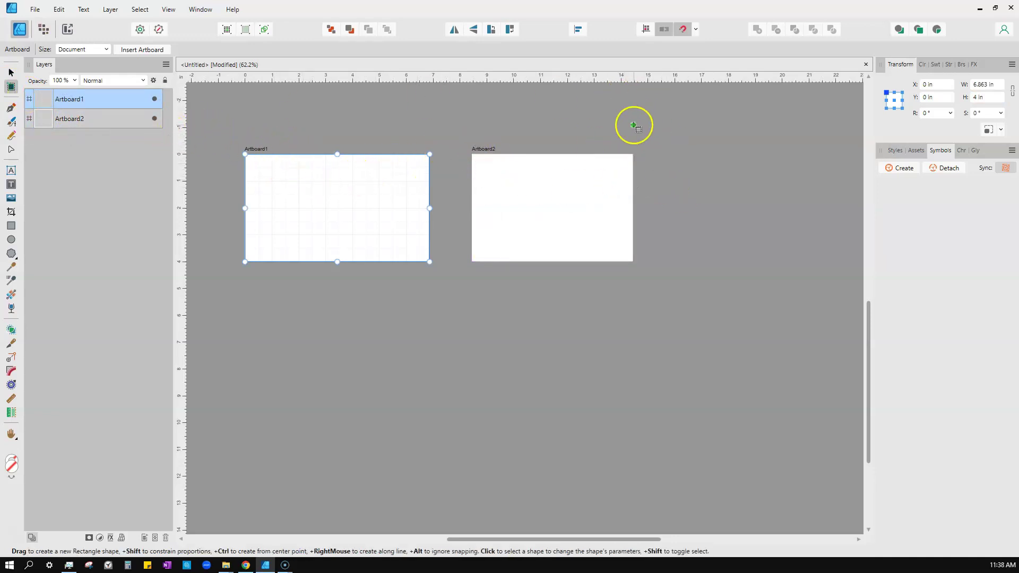
click(984, 85)
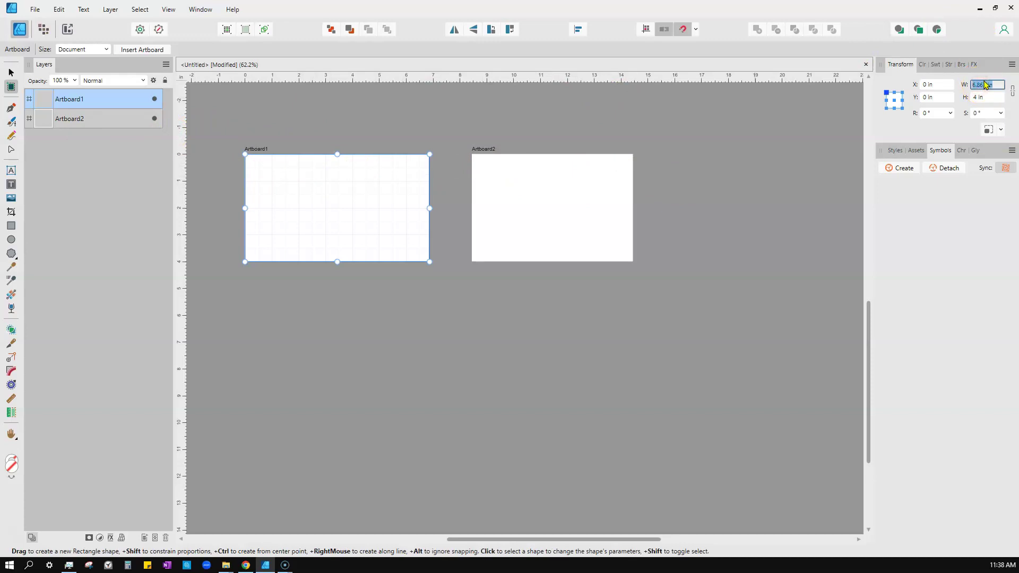
text(6)
key(Return)
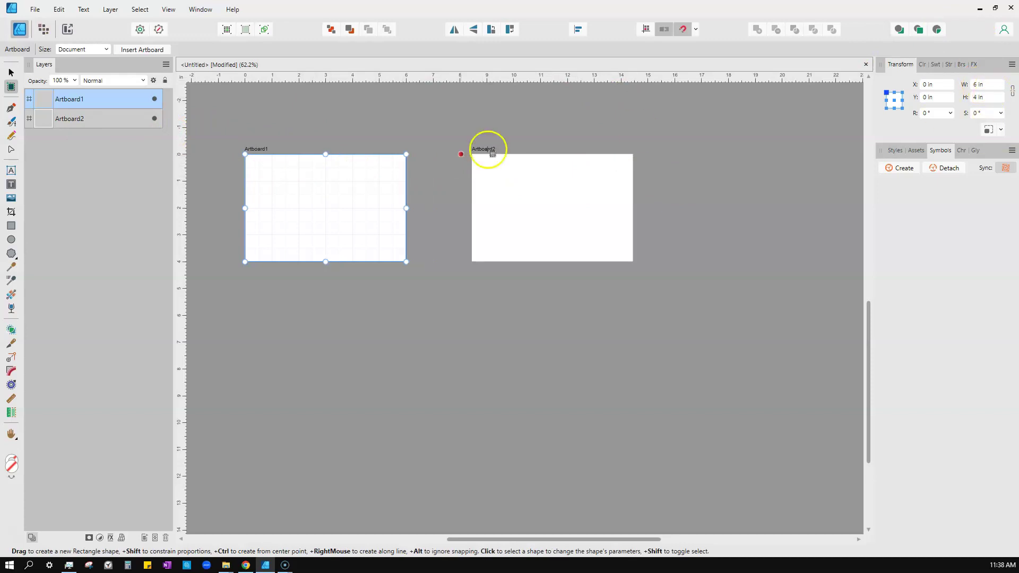
Check both artboards' positions, undo an accidental third artboard, and reselect Artboard1
click(61, 118)
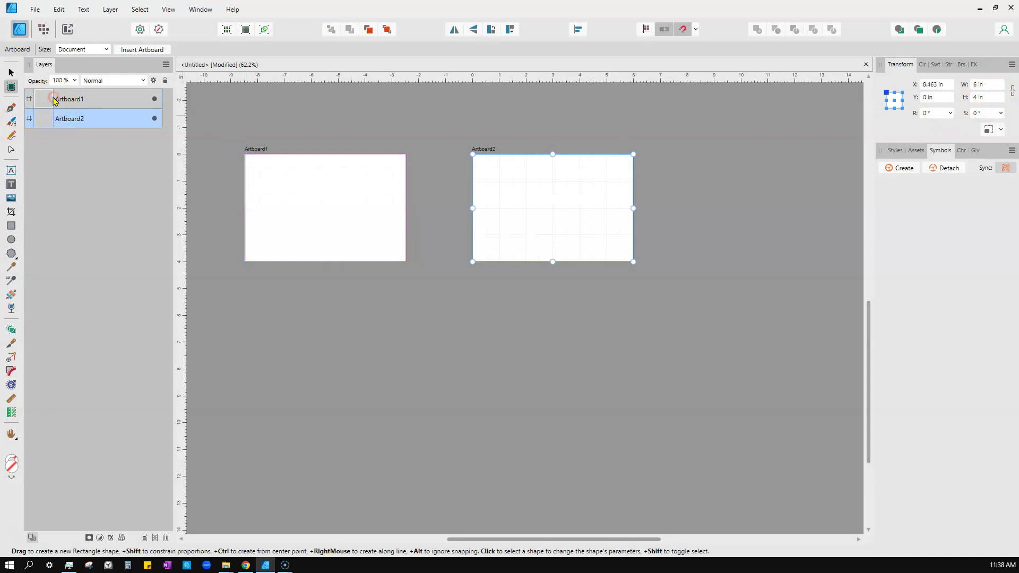
click(54, 100)
click(47, 121)
drag(280, 317, 333, 416)
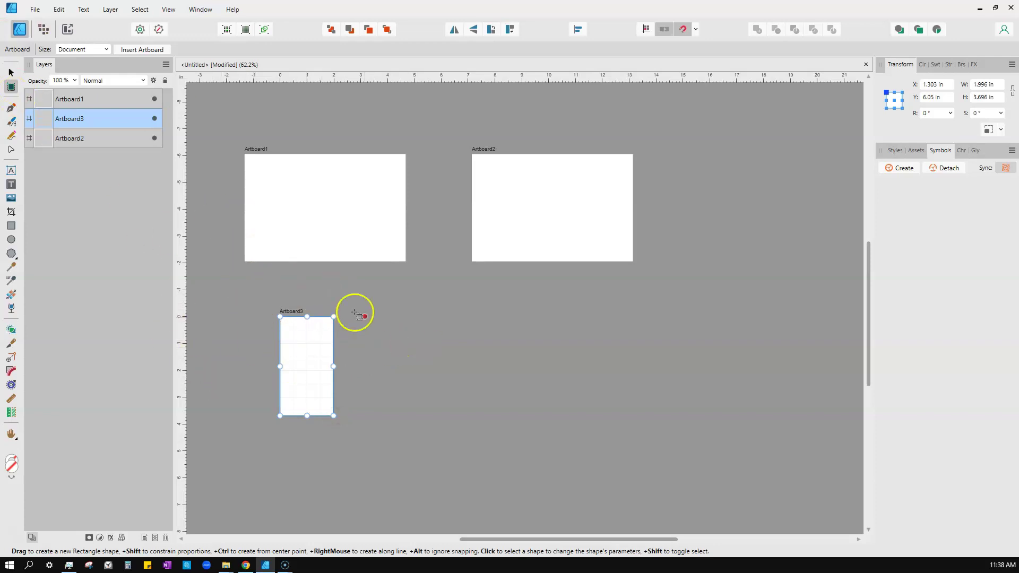
key(ctrl+z)
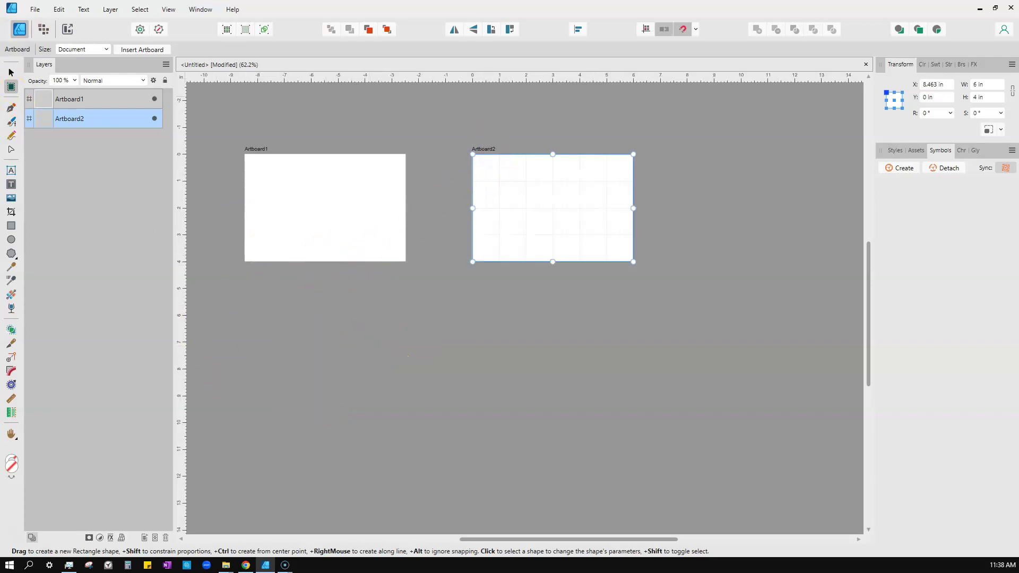
click(40, 105)
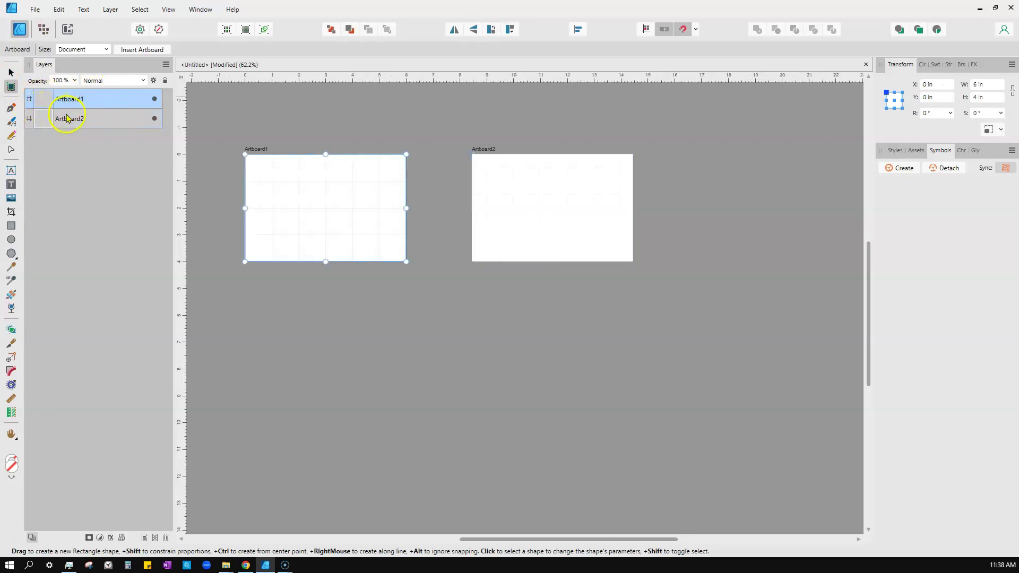
Duplicate Artboard1 and Artboard2 and reorder the copies below the originals in the Layers panel
shift+click(52, 119)
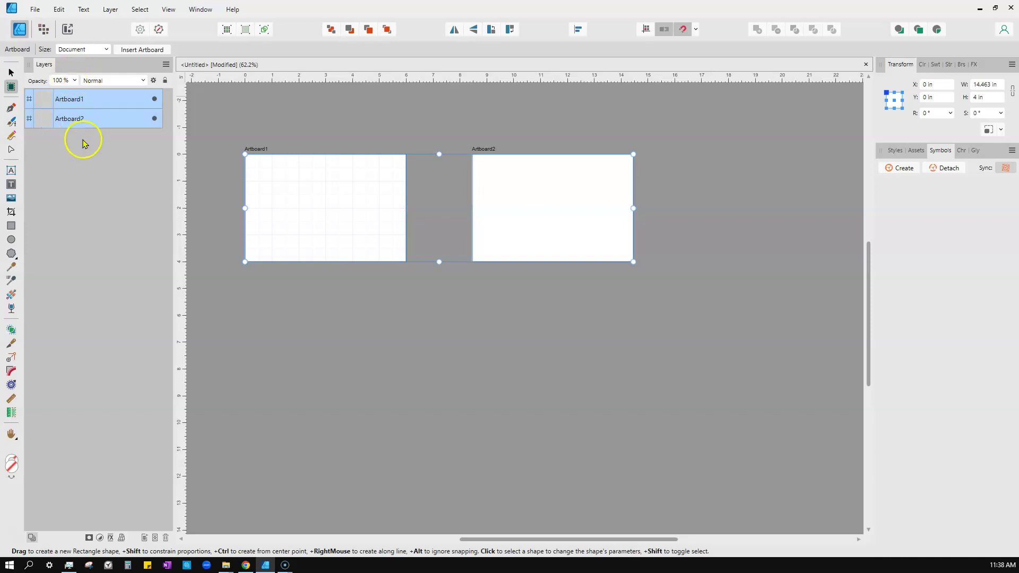
right_click(62, 101)
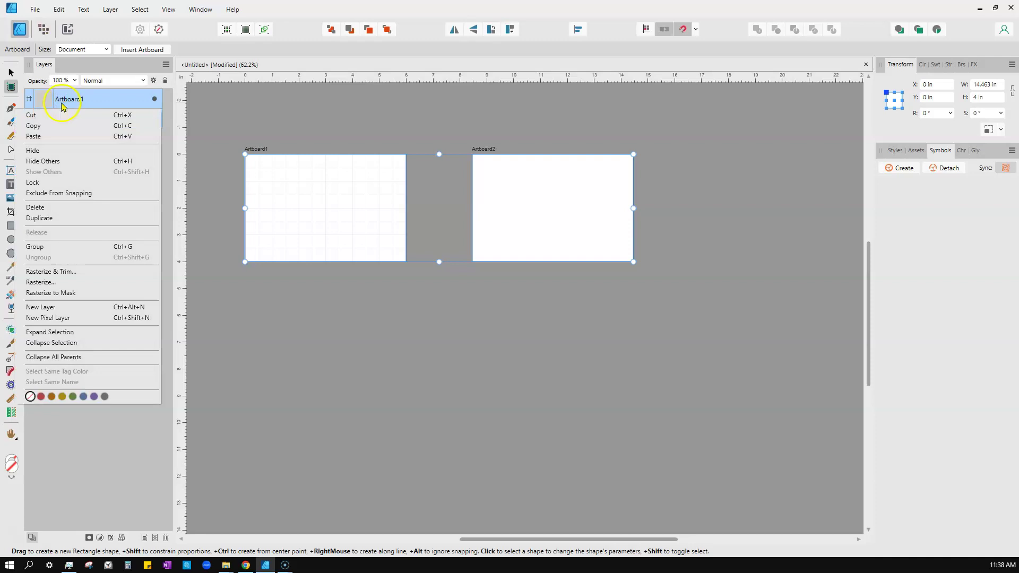
click(57, 222)
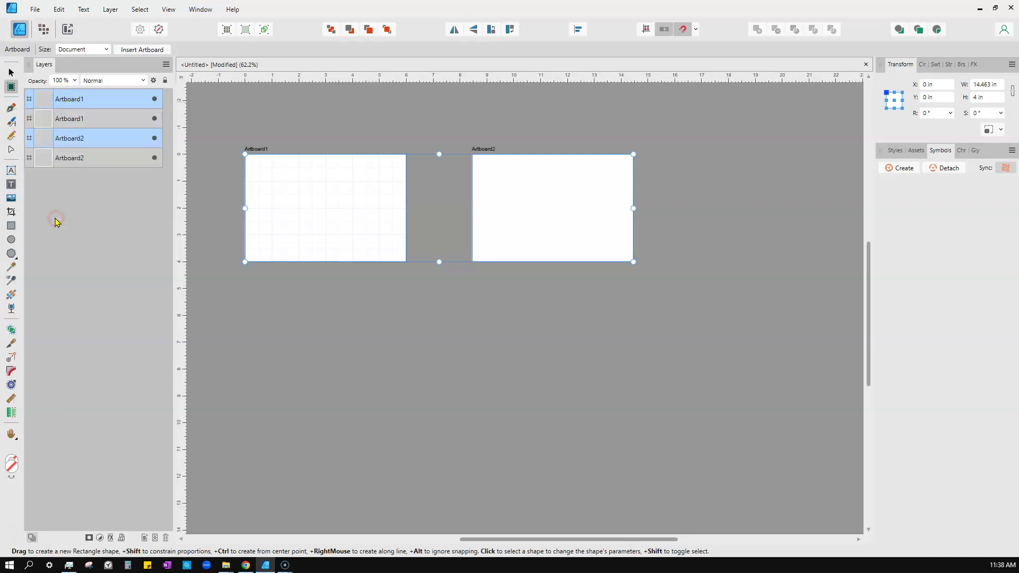
drag(85, 140, 81, 177)
drag(79, 119, 81, 141)
Rename the copied artboards Artboard3 and Artboard4
double_click(81, 139)
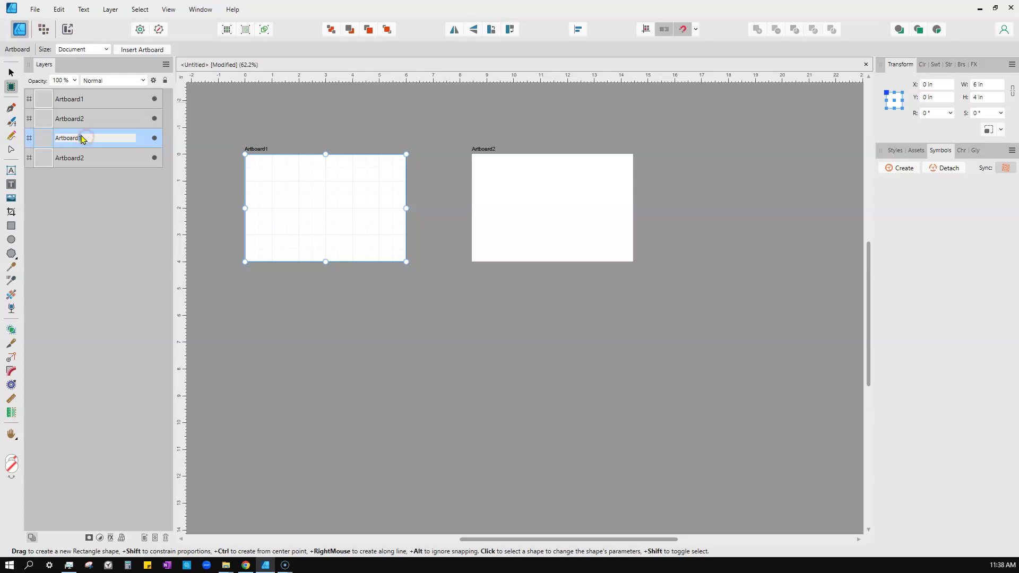
click(80, 158)
double_click(83, 158)
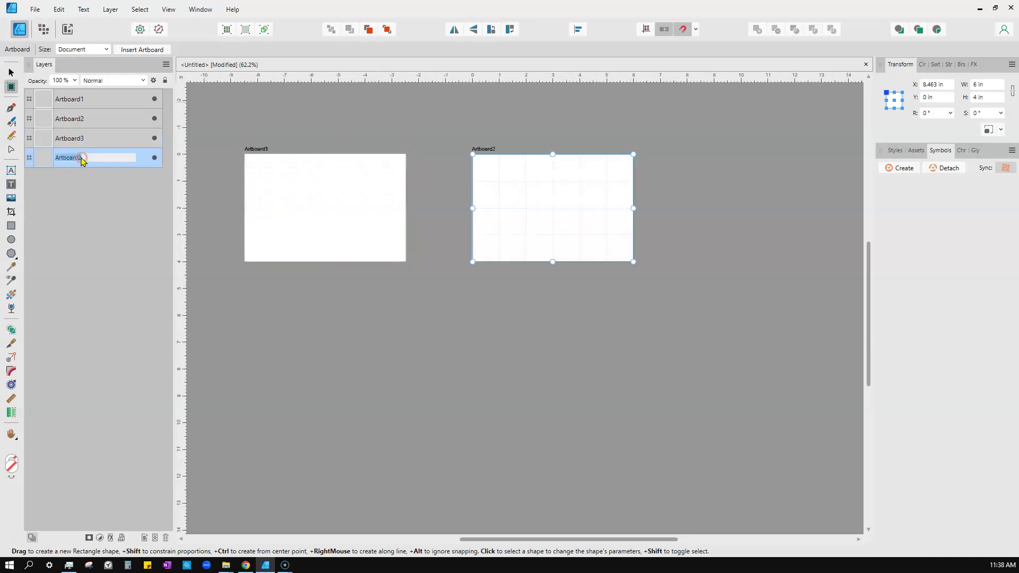
click(80, 158)
key(BackSpace)
text(4)
key(Return)
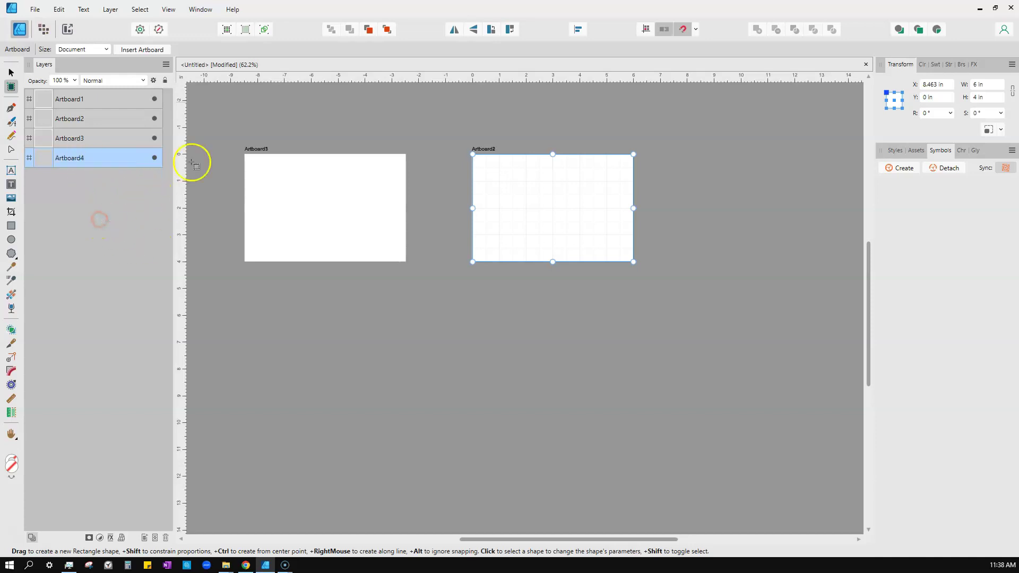
Move Artboard3 and Artboard4 down to Y 4.823 in, forming a 2×2 grid
shift+click(82, 138)
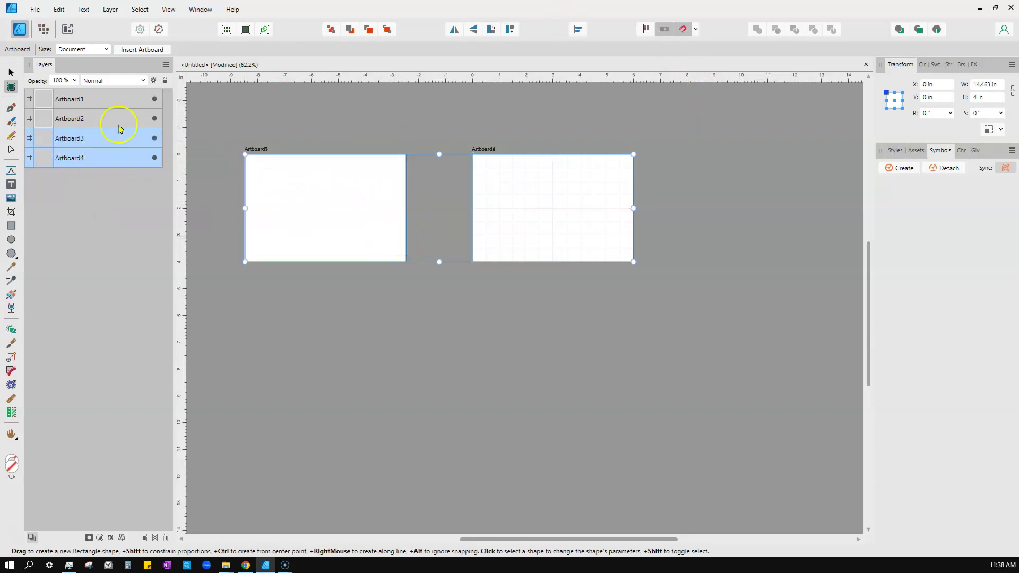
click(11, 71)
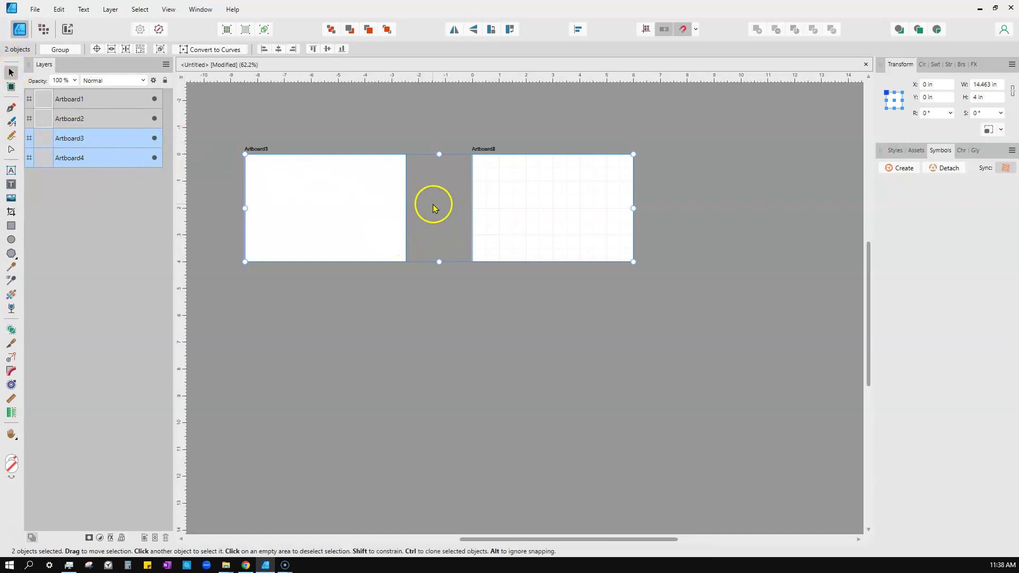
drag(433, 207, 433, 335)
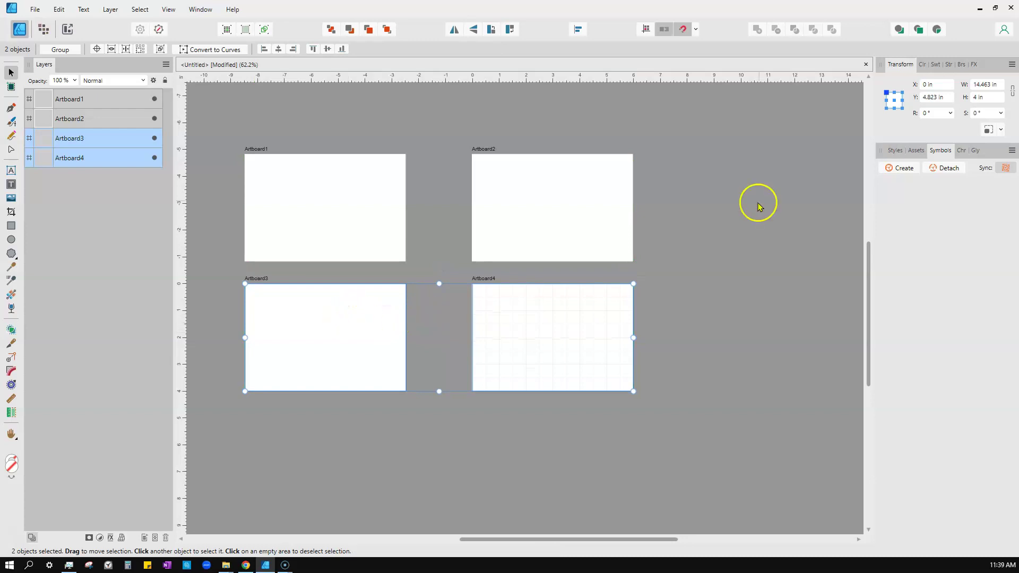
click(677, 199)
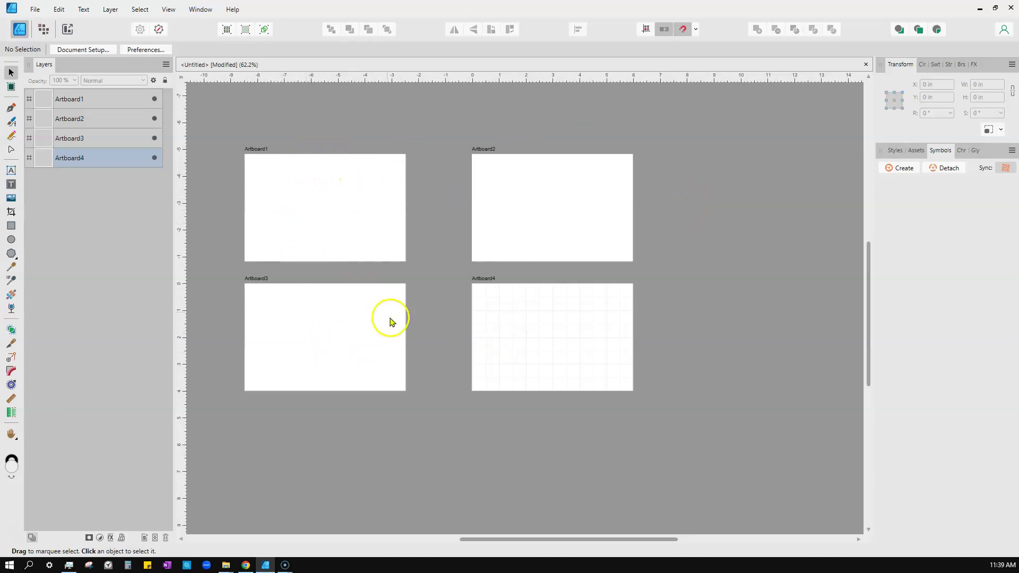
scroll(448, 228, down, 3)
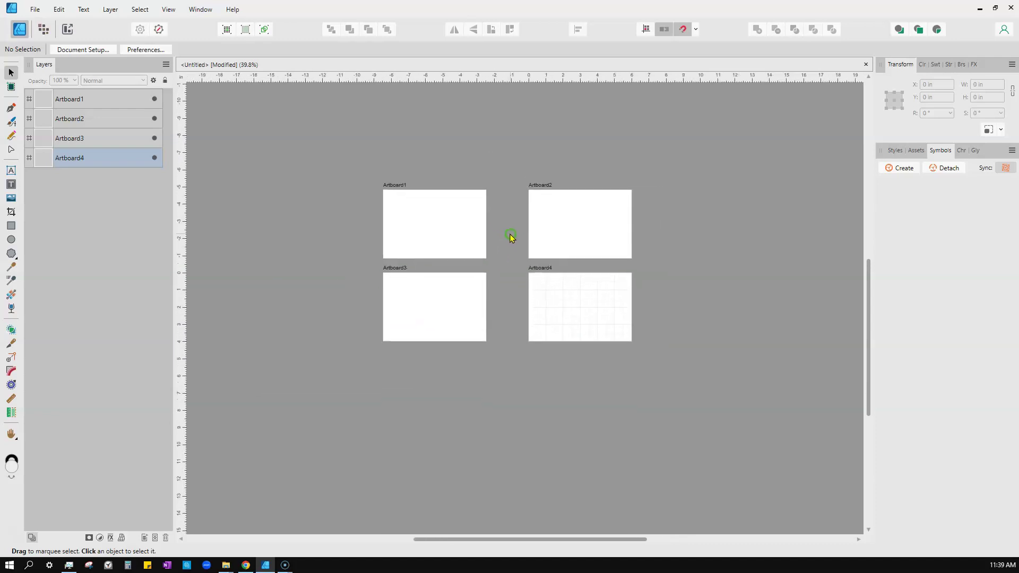
scroll(508, 228, up, 3)
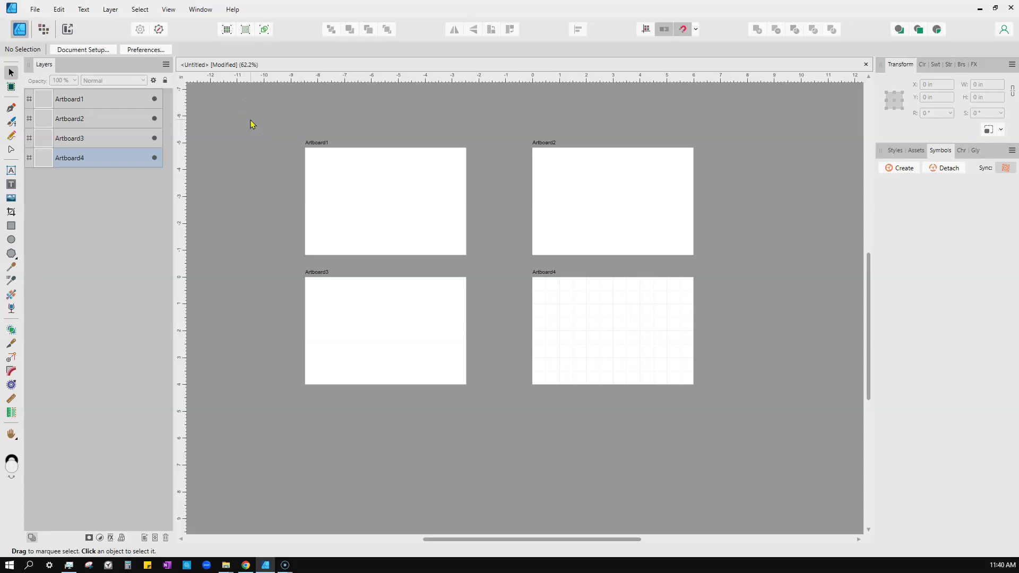
Save the document as 'Demo - Artboards in Photo Hack.afdesign' in the YouTube Demos Files folder
click(39, 10)
click(18, 107)
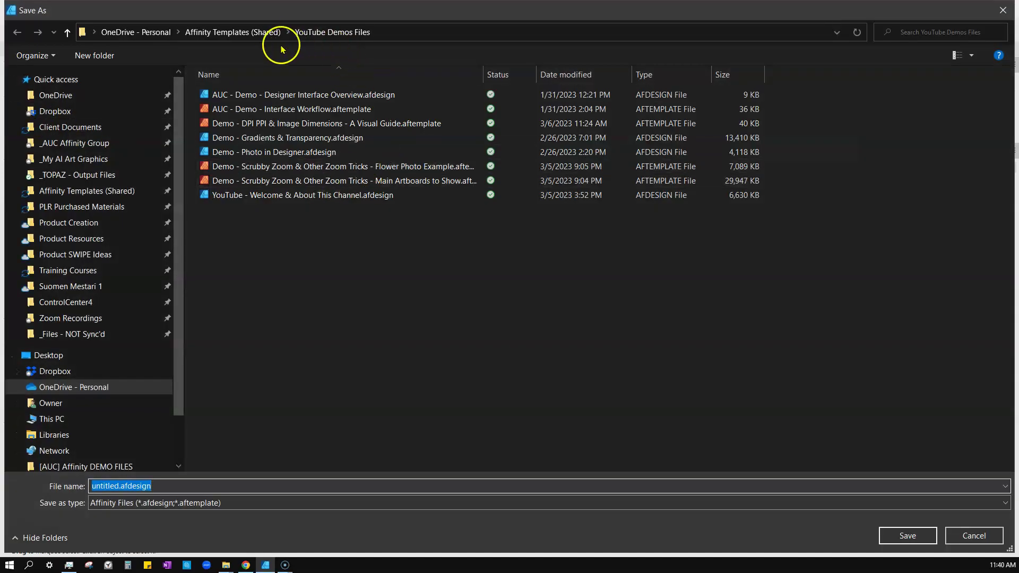
click(118, 487)
drag(118, 486, 81, 485)
text(Demo - )
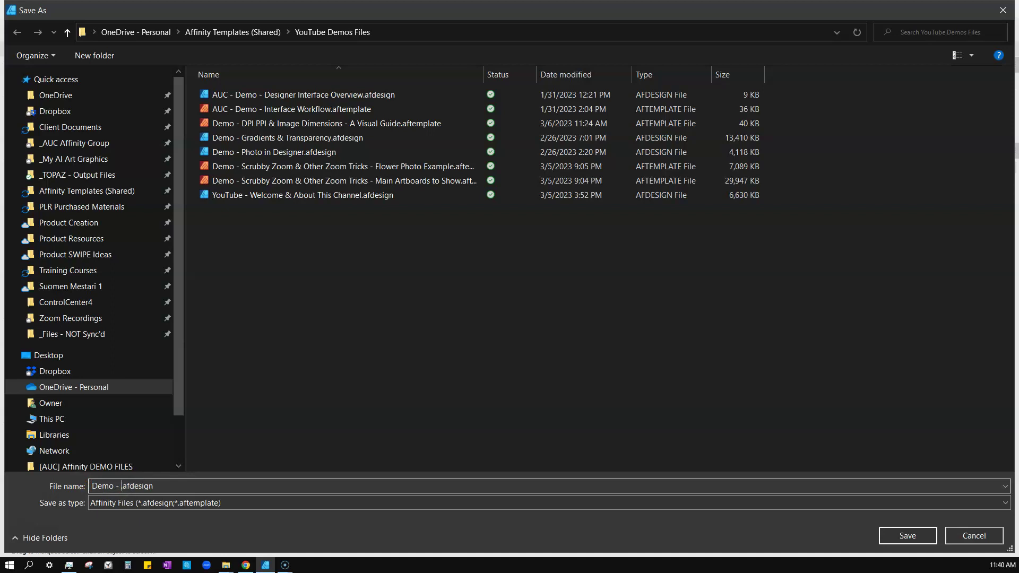
text(Artboards in Photo Hack)
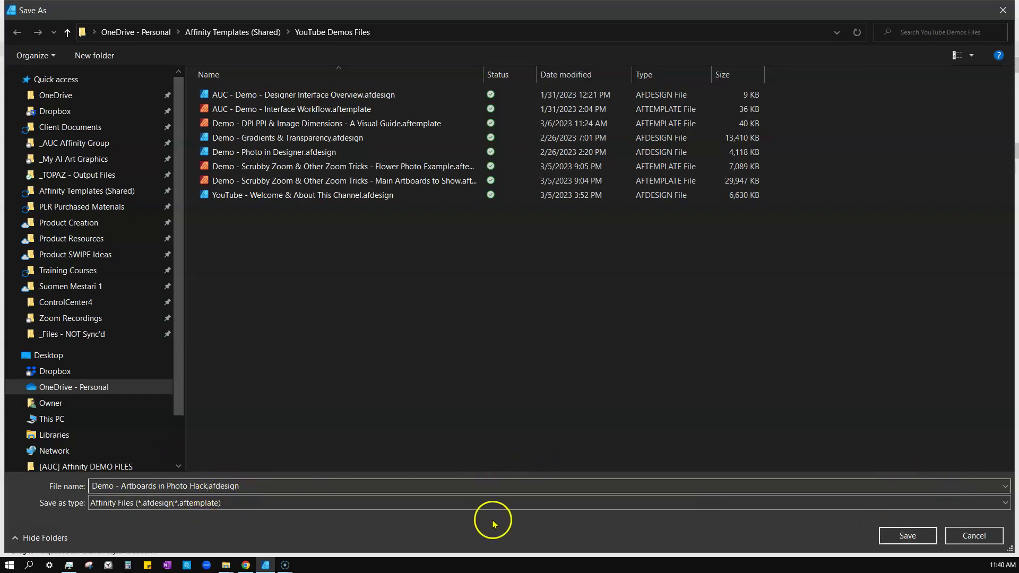
click(900, 536)
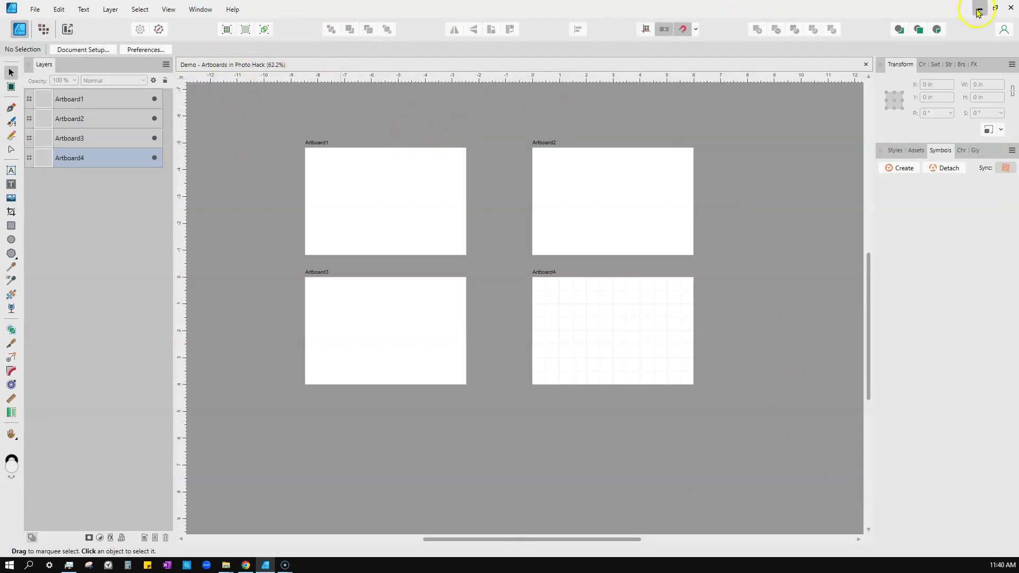
Close the document and Affinity Designer, minimize File Explorer, and launch Affinity Photo 2
click(866, 65)
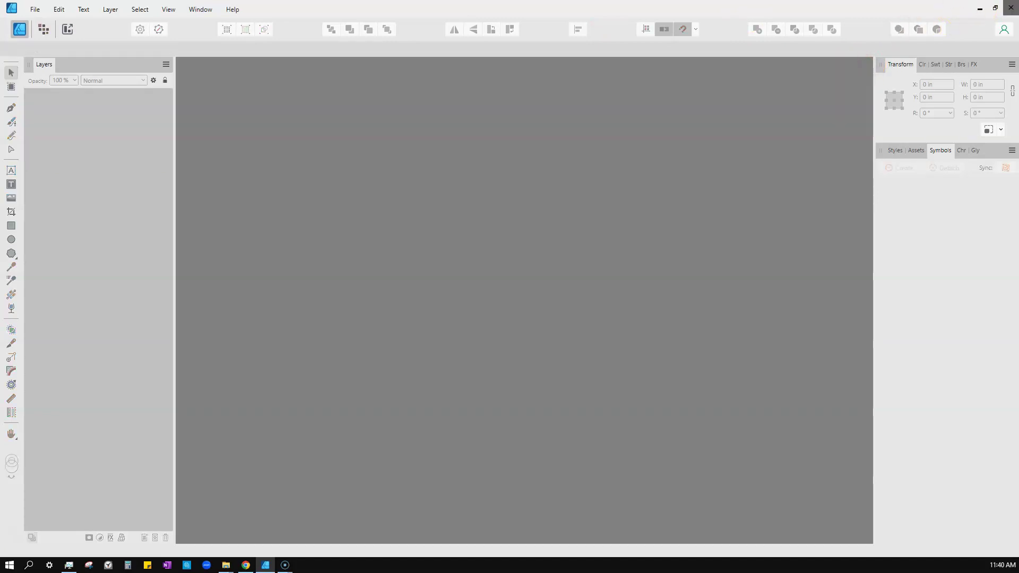
click(1011, 6)
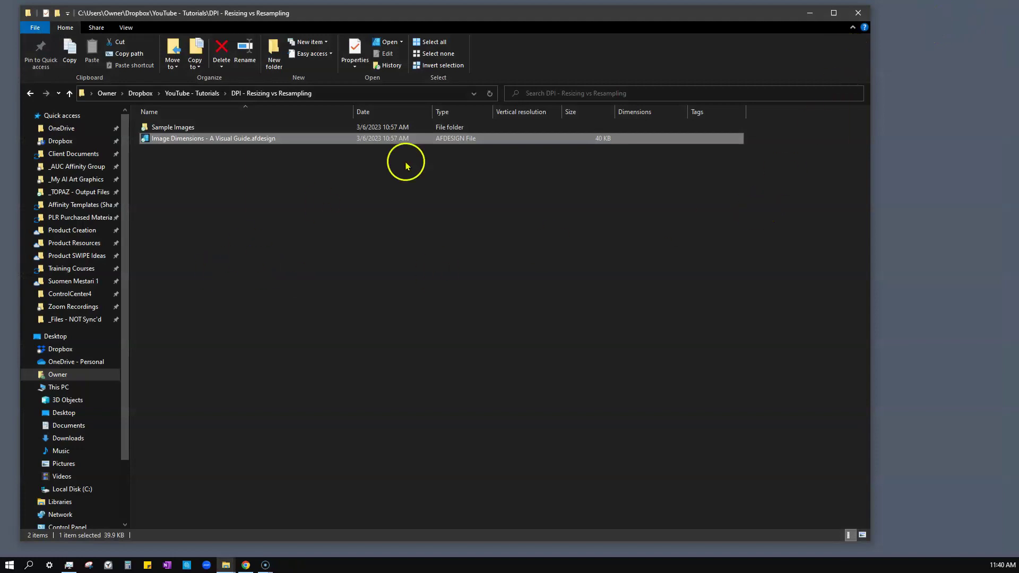
click(809, 13)
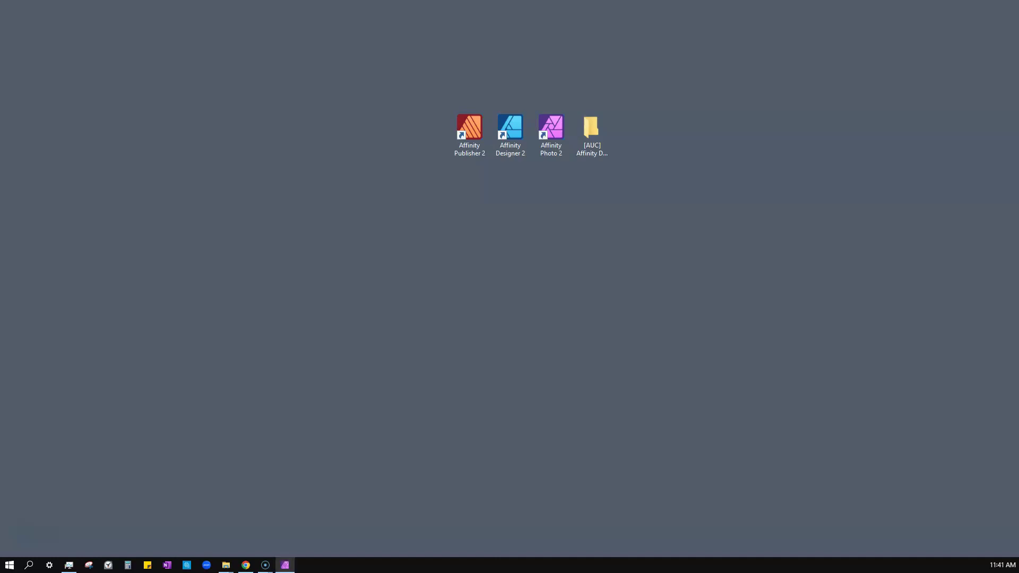
click(954, 299)
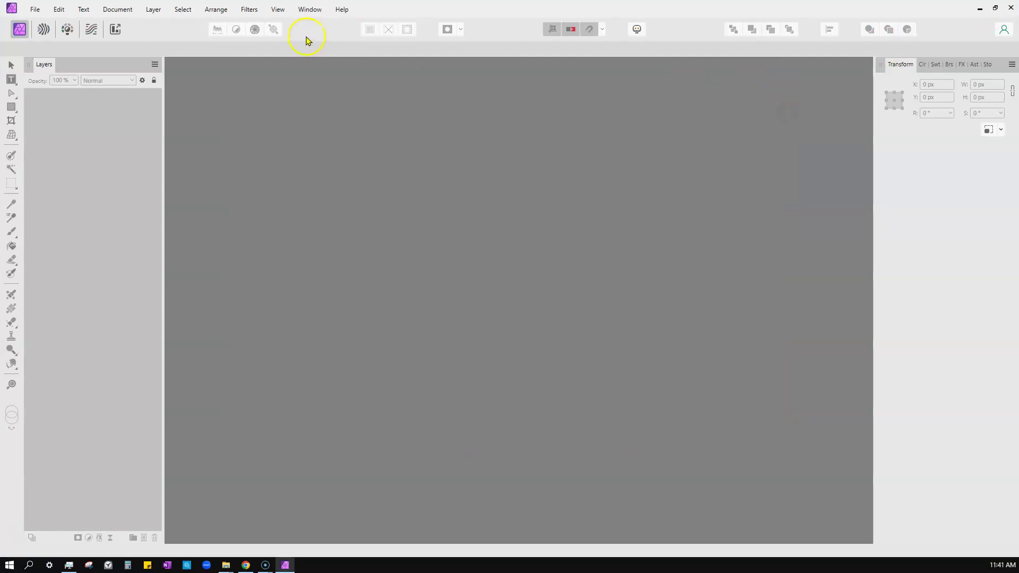
Open 'Demo - Artboards in Photo Hack.afdesign' in Affinity Photo
click(43, 12)
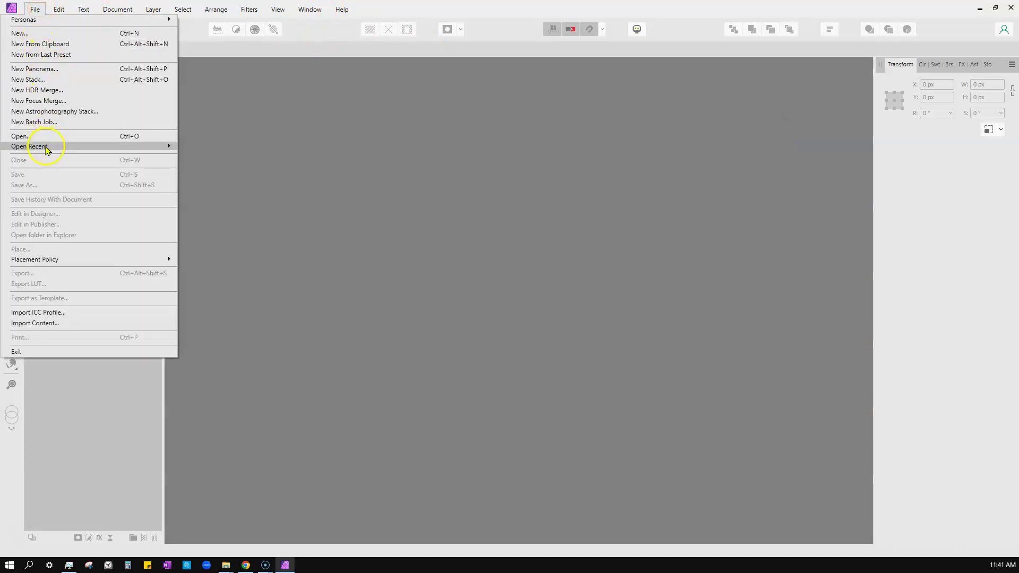
mouse_move(47, 150)
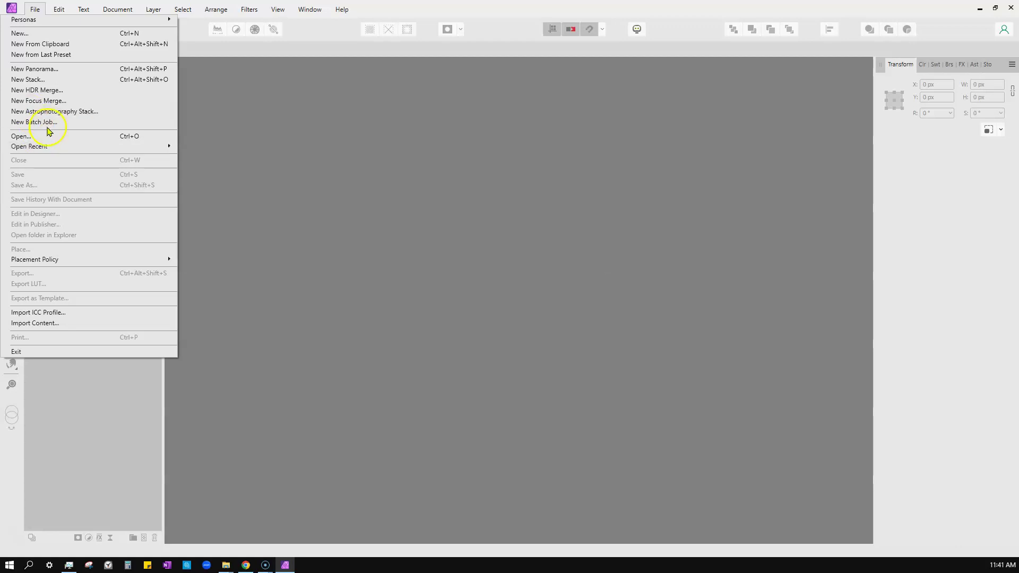
click(50, 138)
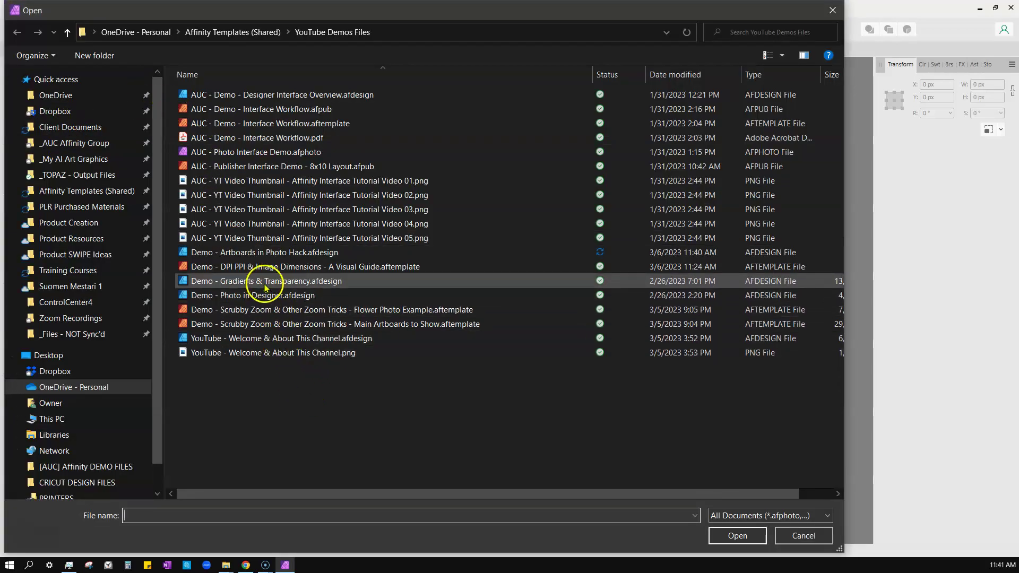
click(254, 255)
click(722, 532)
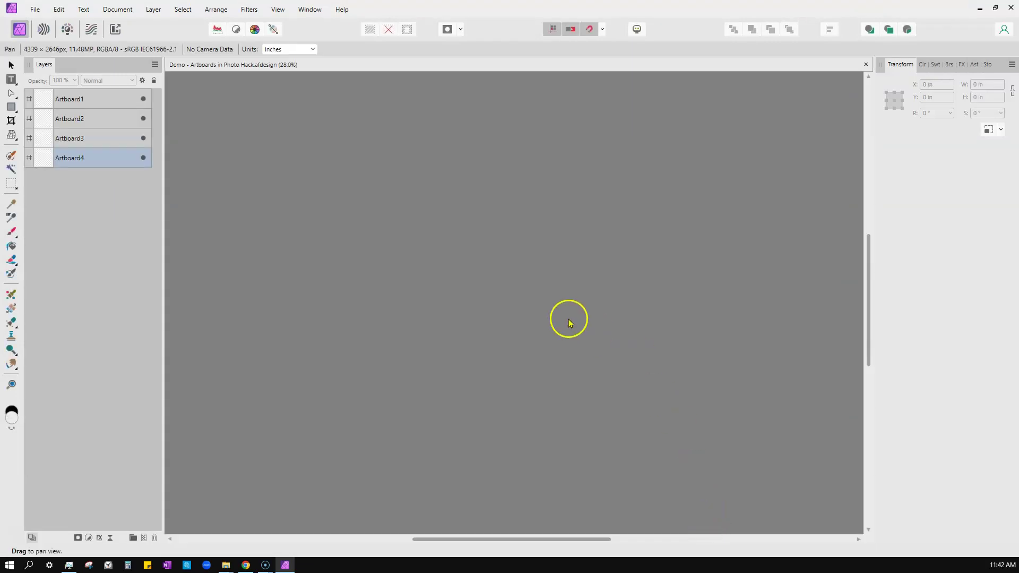
Try reordering the artboards in the Layers panel, leaving them in order Artboard1 to Artboard4
scroll(508, 206, down, 2)
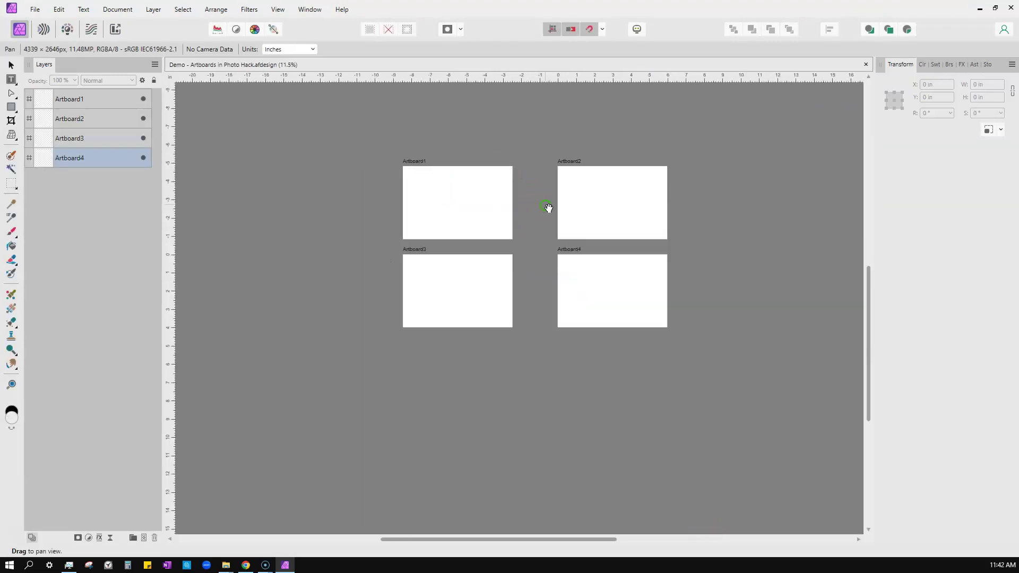
scroll(508, 206, up, 1)
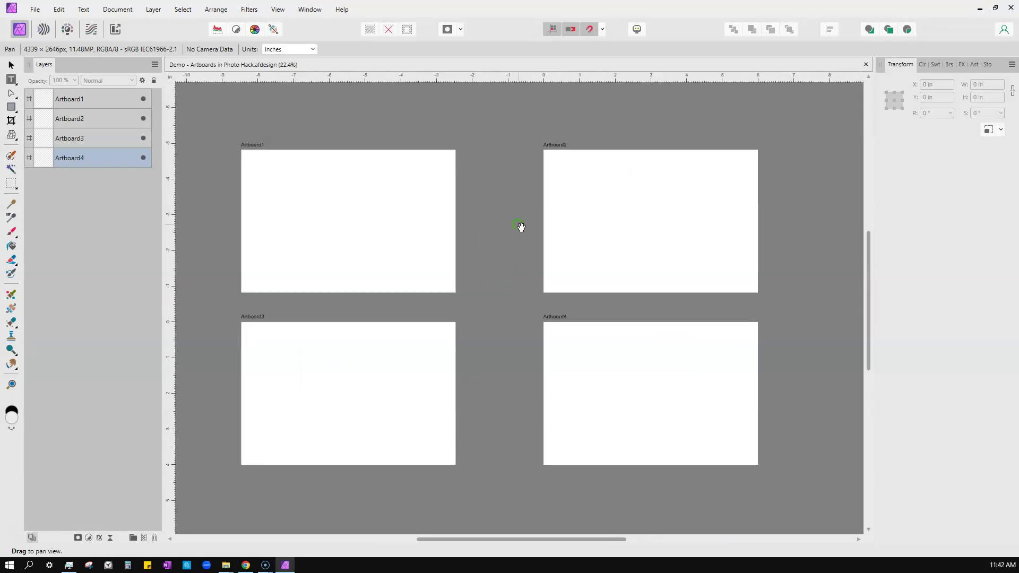
click(66, 101)
drag(68, 119, 69, 144)
click(71, 162)
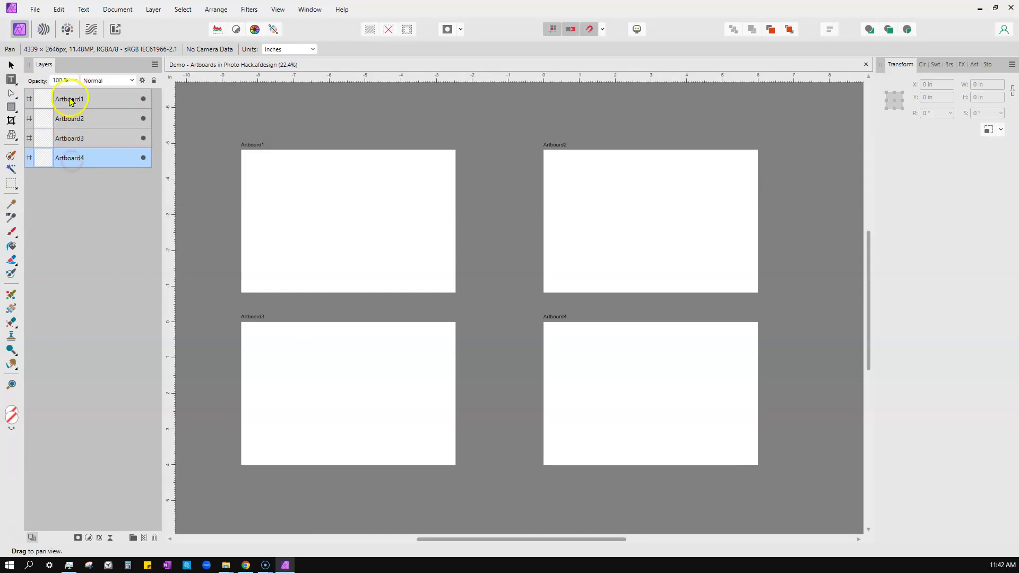
drag(68, 100, 300, 210)
Save a copy as 'Demo - Artboards in Photo Hack.afphoto' in the YouTube Demos Files folder
click(35, 9)
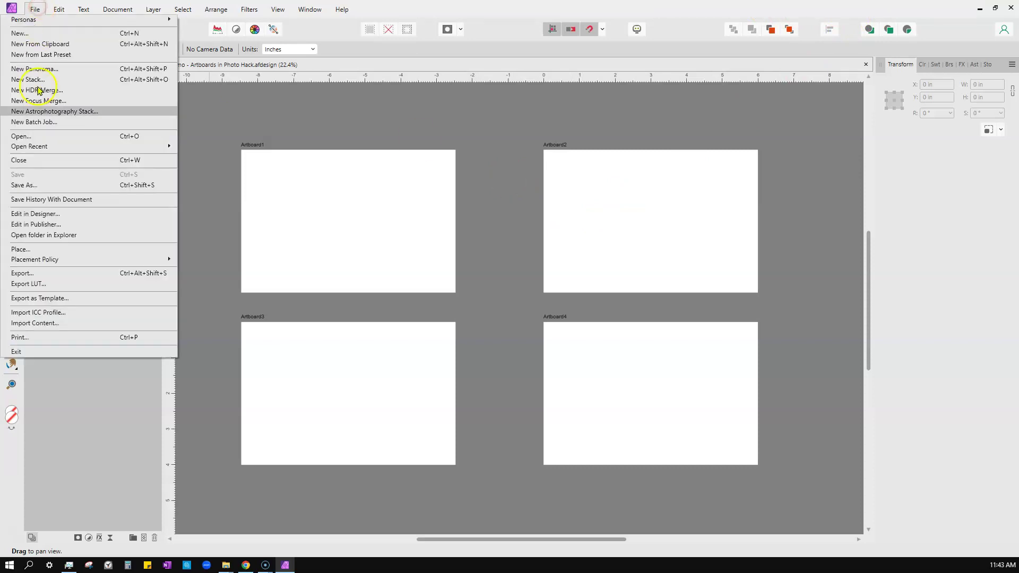
click(27, 186)
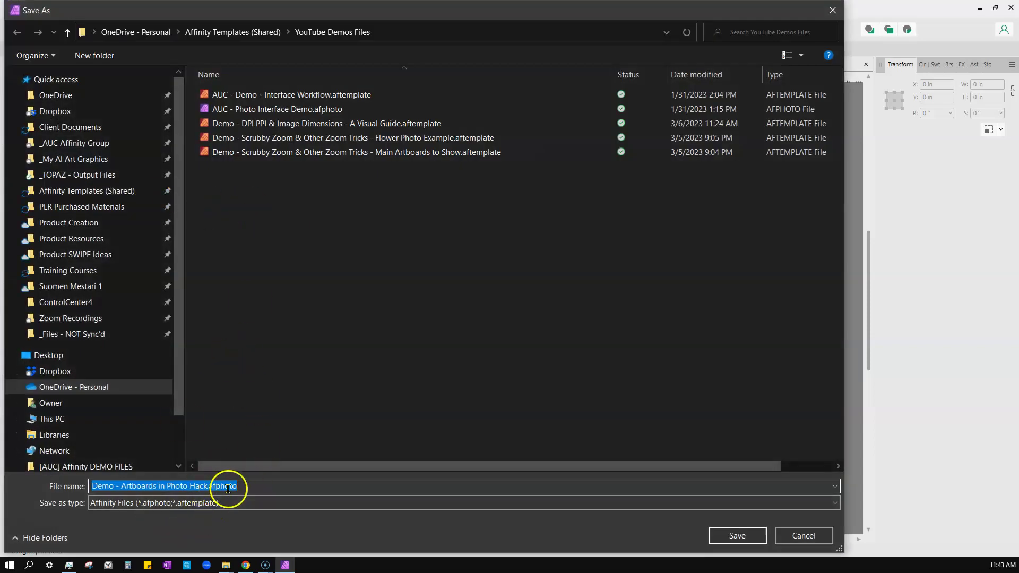
click(739, 535)
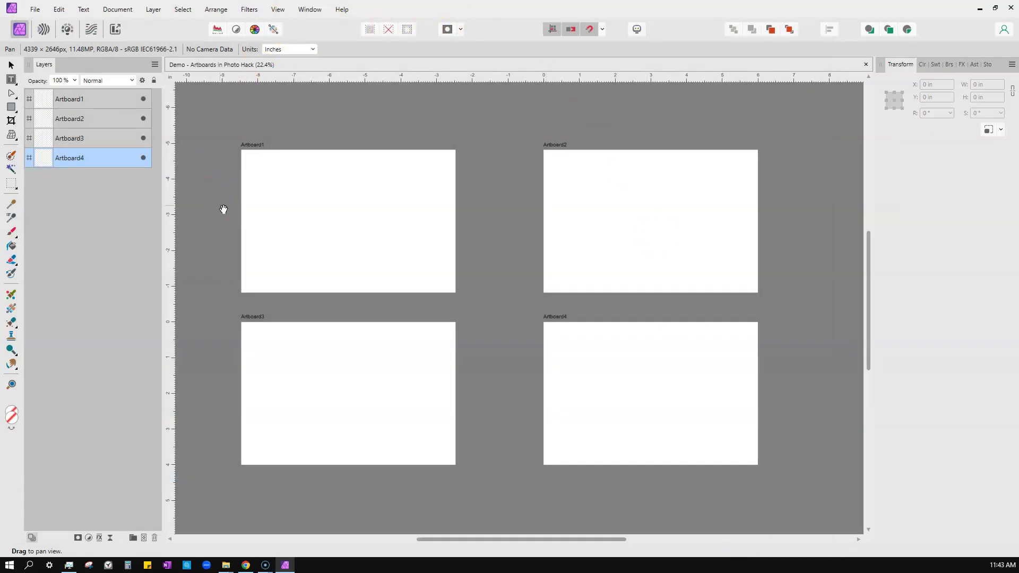
click(34, 9)
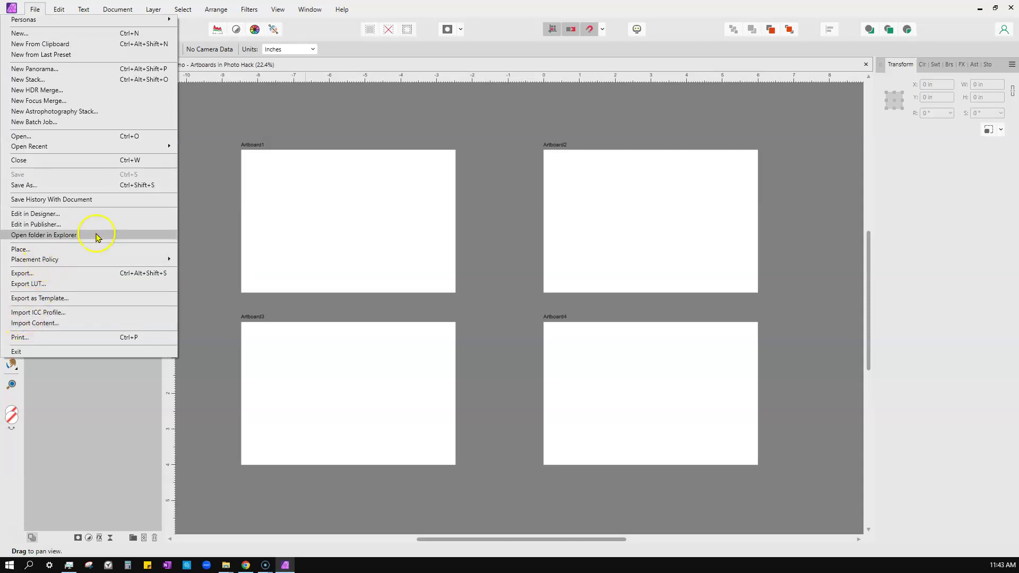
Export the document as a template into Affinity Templates (Shared) > YouTube Demos Files
click(57, 297)
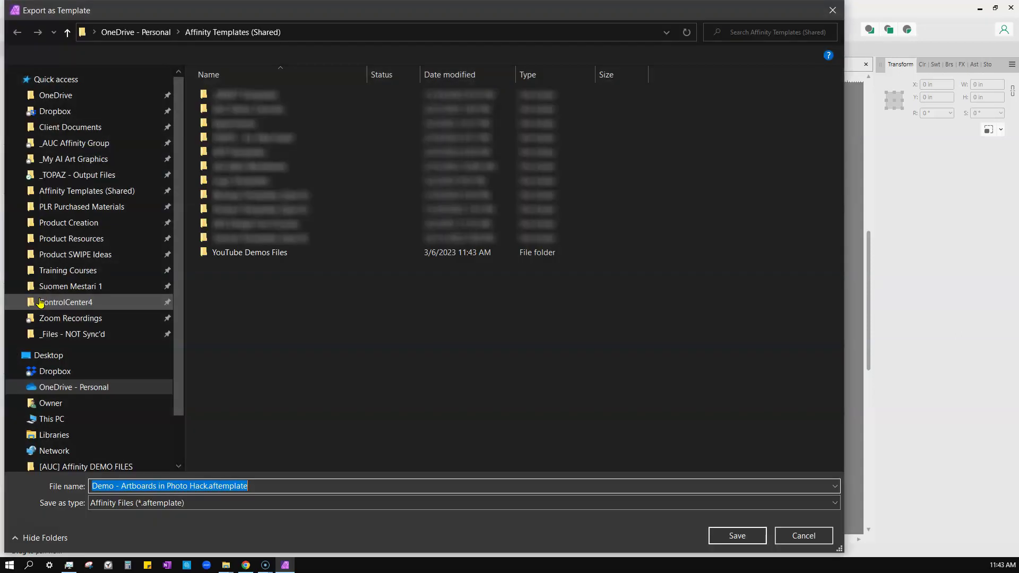
click(71, 194)
click(71, 195)
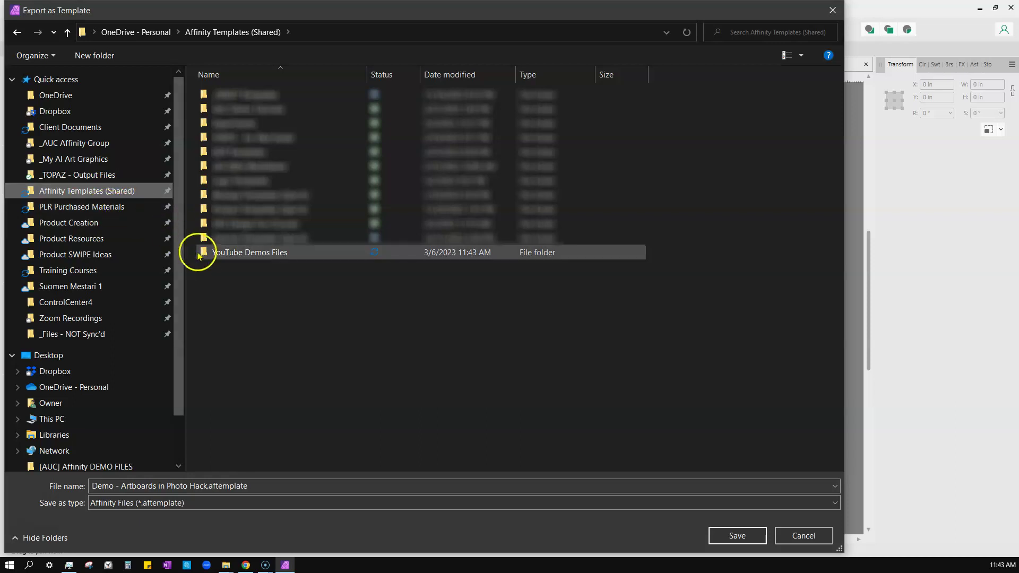
double_click(230, 255)
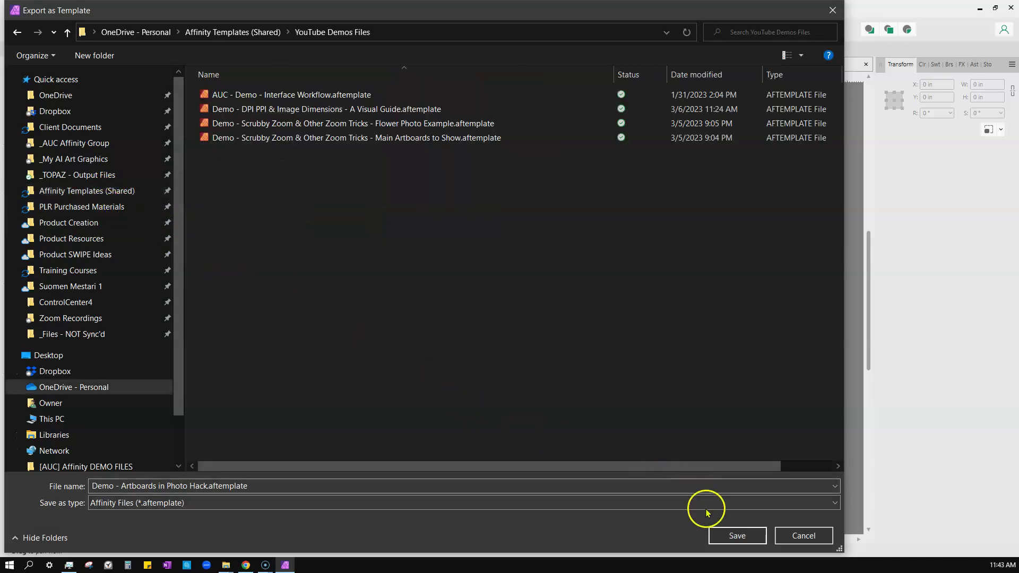
click(736, 536)
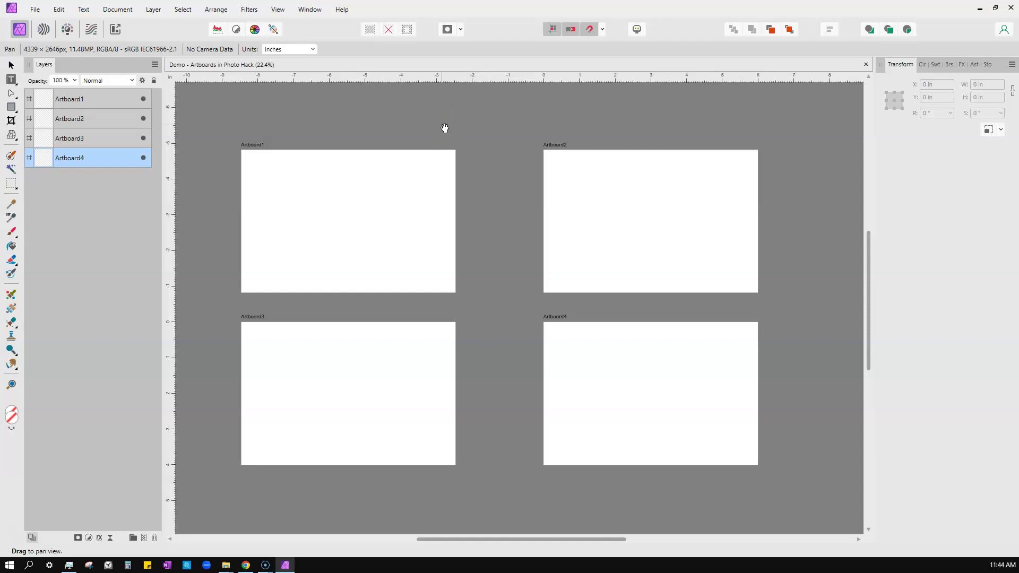
Check where the document is saved, minimise Affinity Photo, and launch Affinity Publisher 2 from the desktop
click(453, 129)
click(552, 72)
click(980, 9)
click(1011, 7)
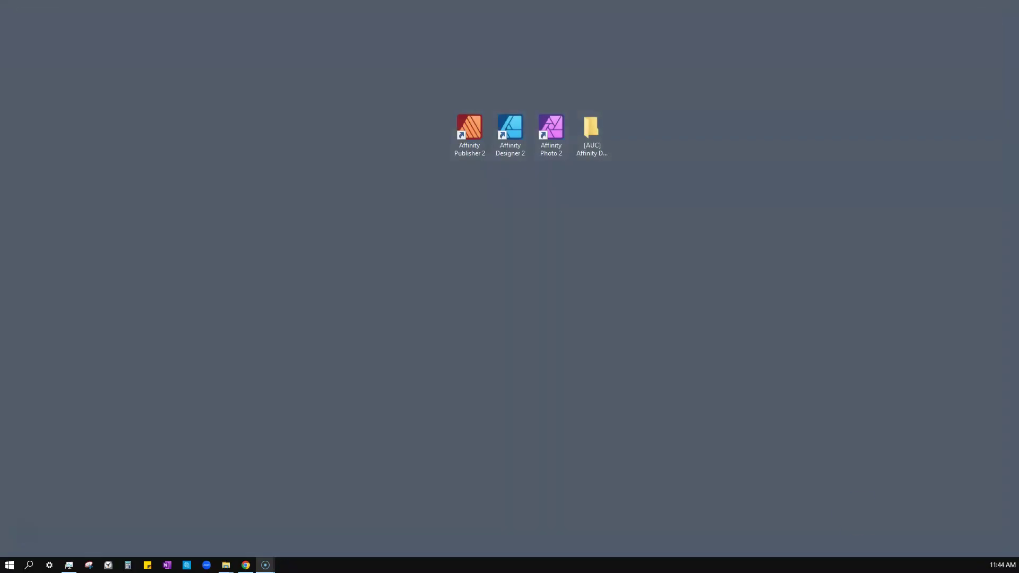
double_click(468, 126)
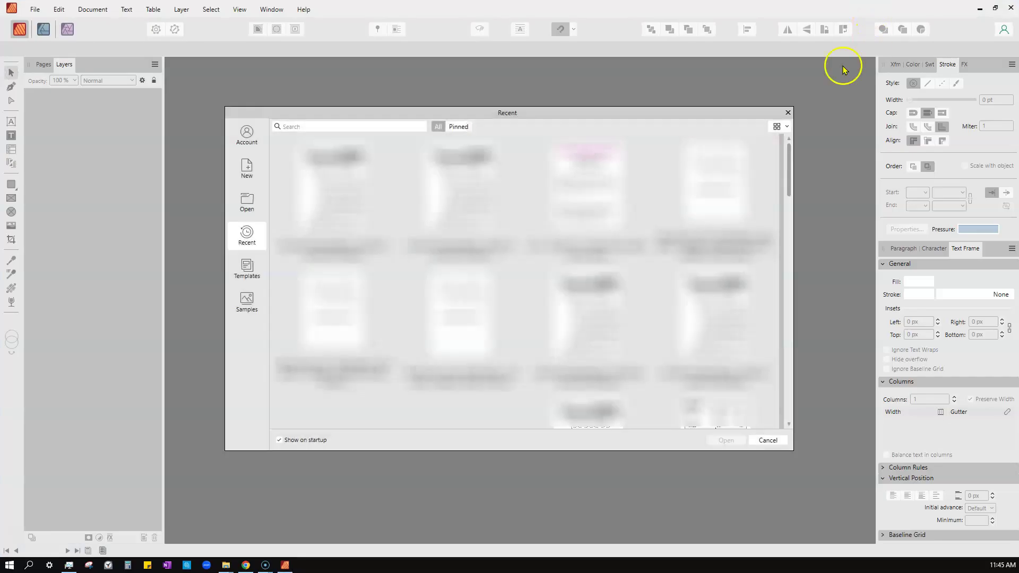
Dismiss the Recent window and select Demo - Artboards in Photo Hack.afphoto from YouTube Demos Files
click(788, 113)
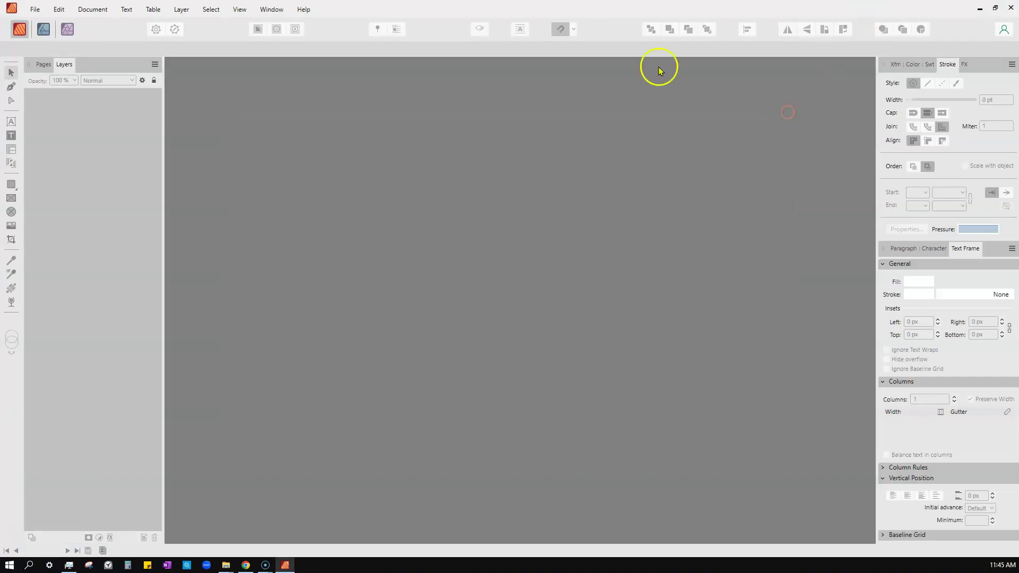
click(34, 10)
mouse_move(33, 79)
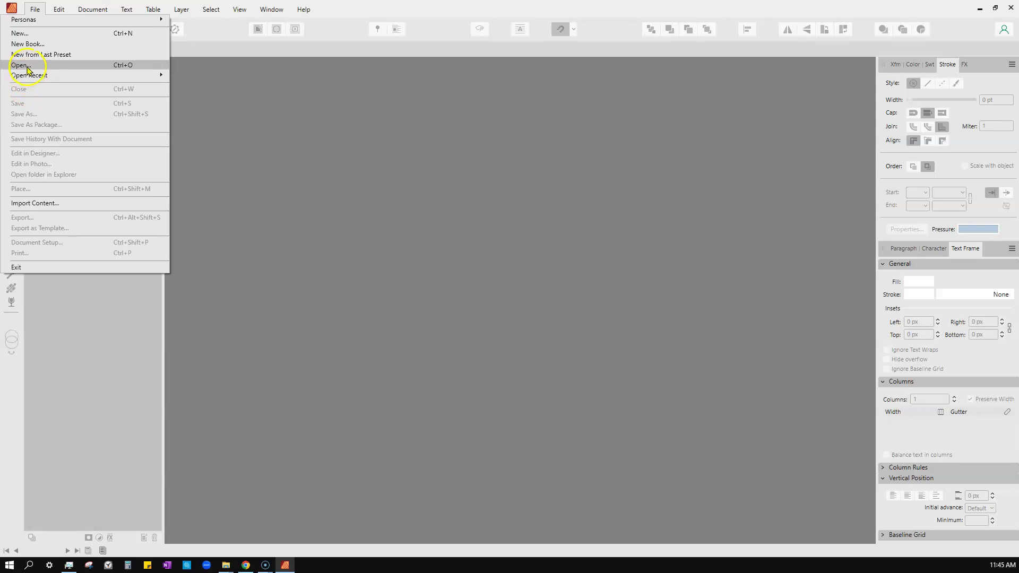
click(28, 66)
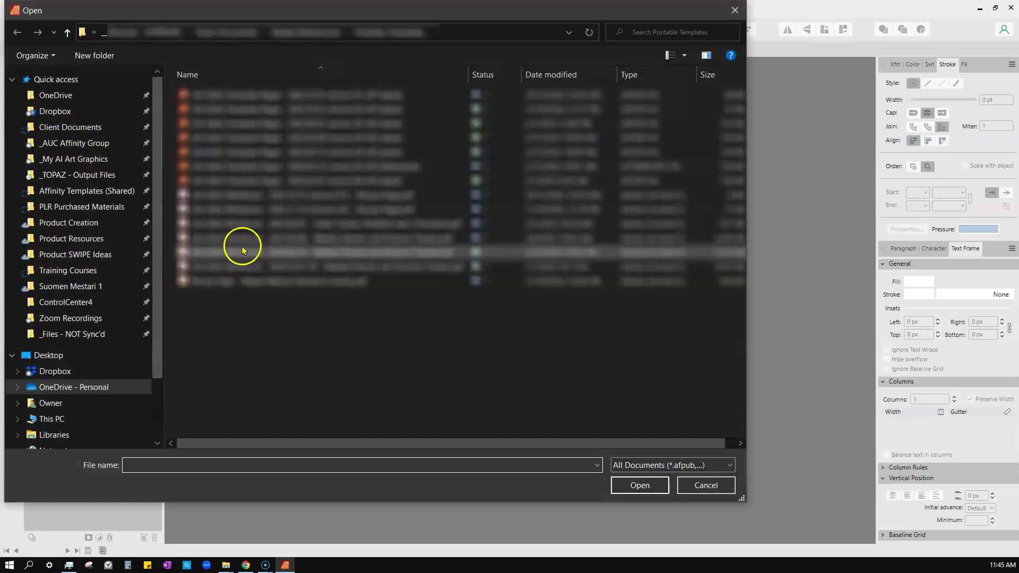
click(65, 192)
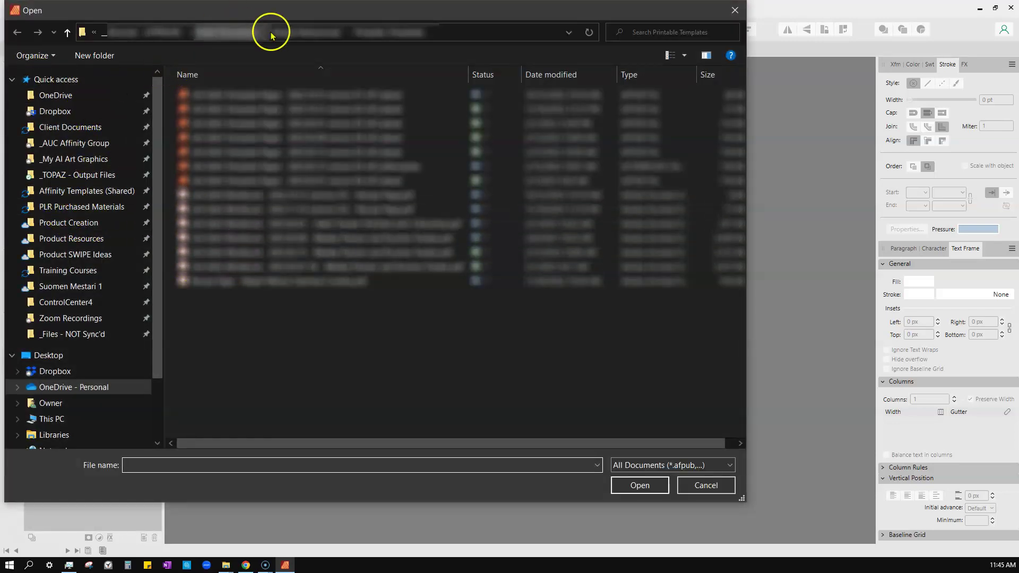
double_click(229, 252)
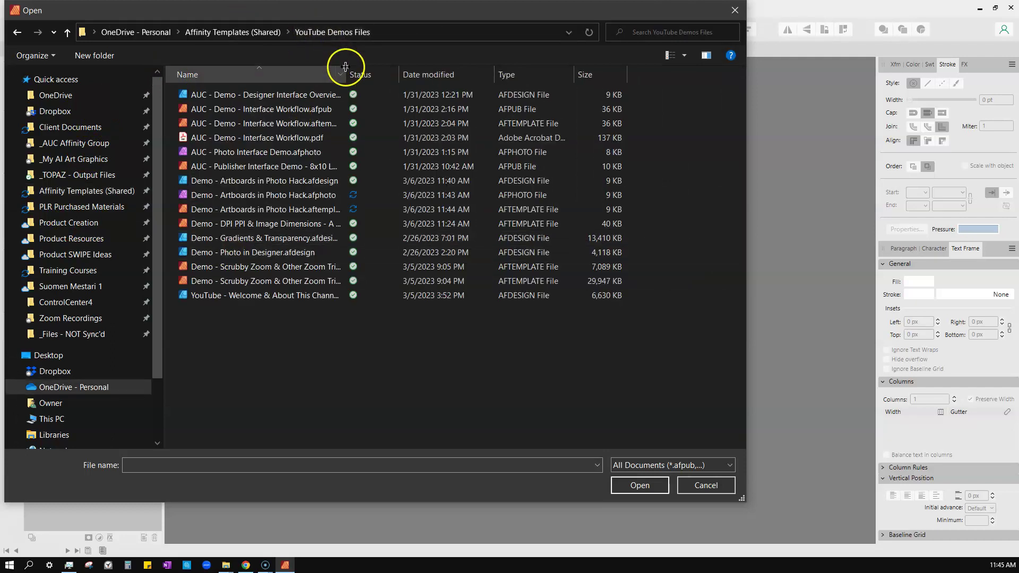
drag(345, 63, 507, 60)
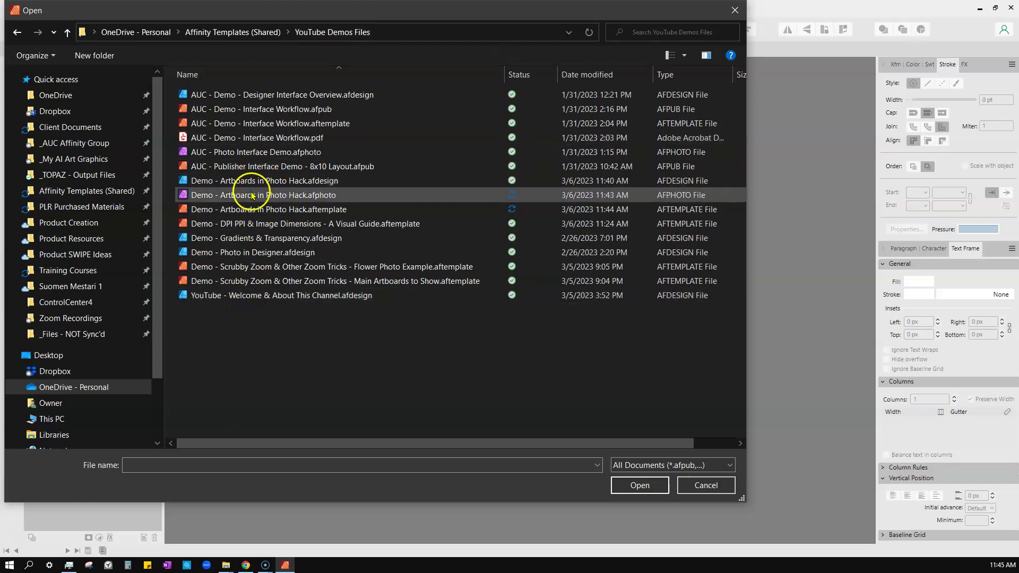
click(312, 195)
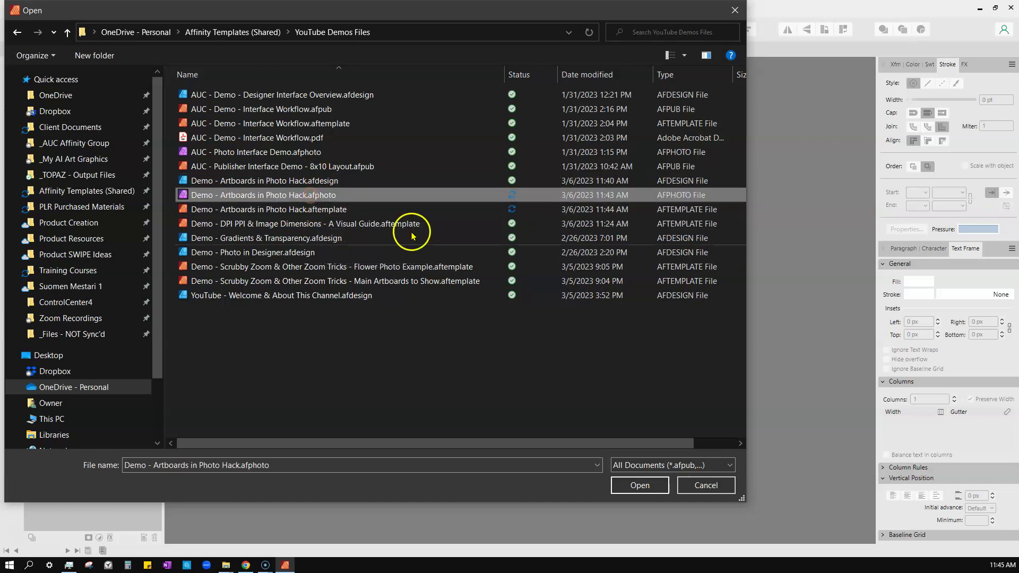
Open Demo - Artboards in Photo Hack.afphoto and view Artboard1 to Artboard4 in the Layers panel
click(650, 486)
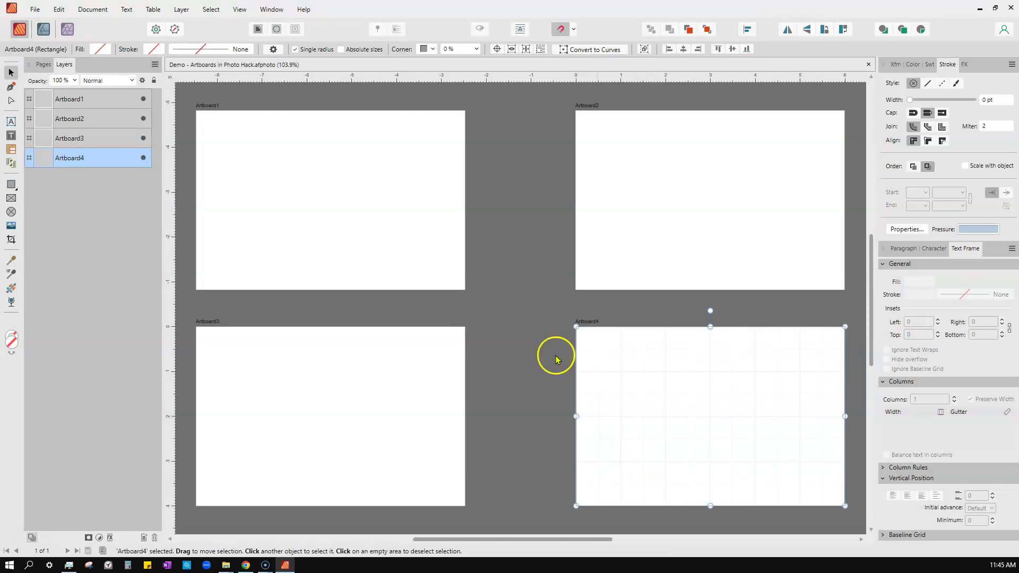
click(43, 65)
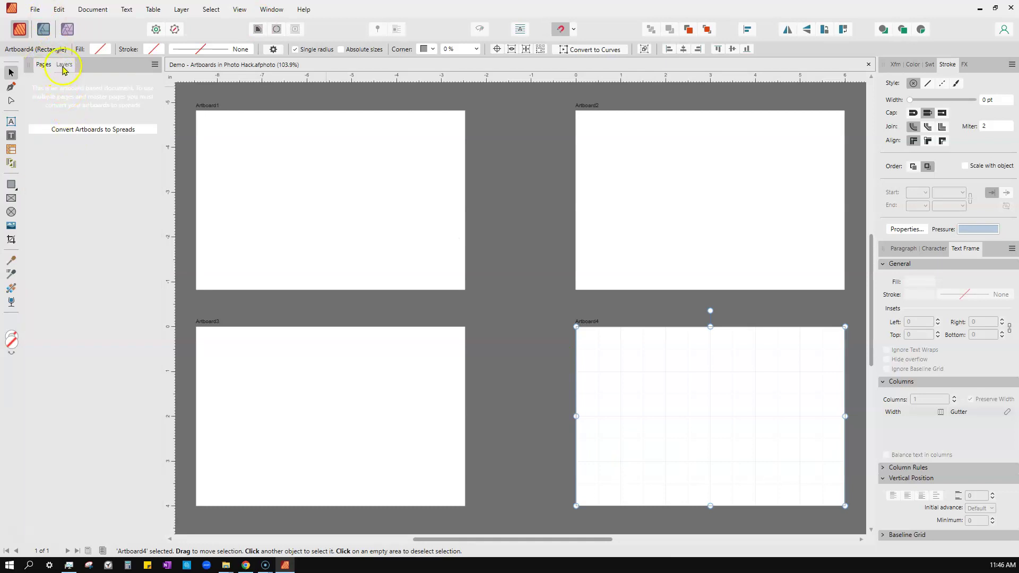
click(64, 64)
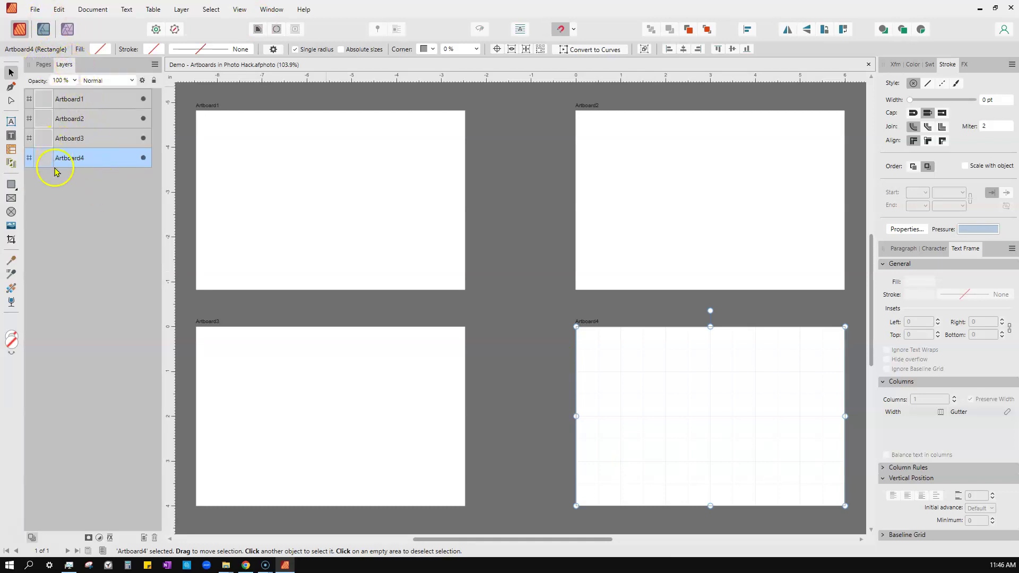
scroll(511, 167, down, 1)
scroll(495, 209, down, 1)
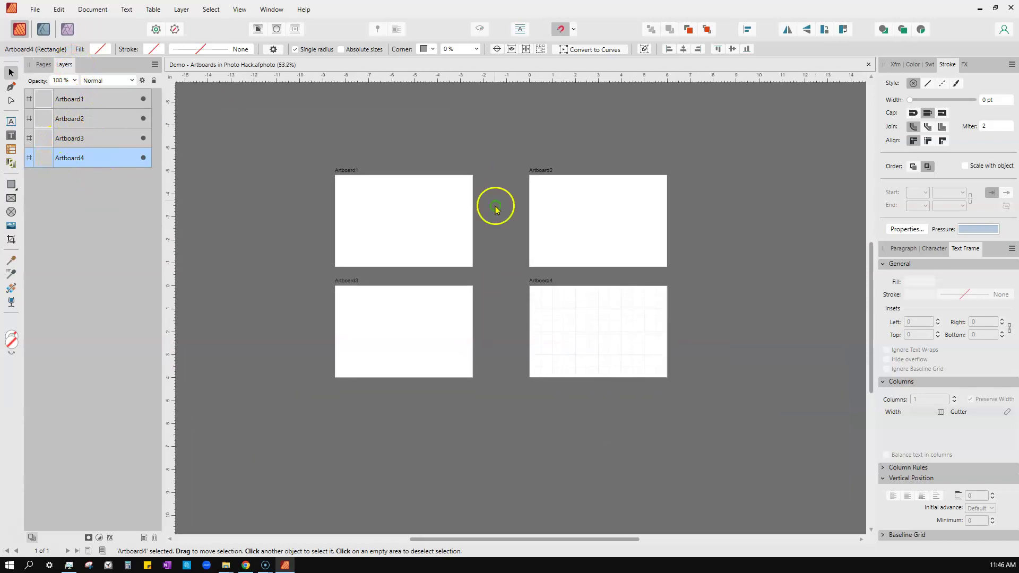
scroll(504, 214, up, 1)
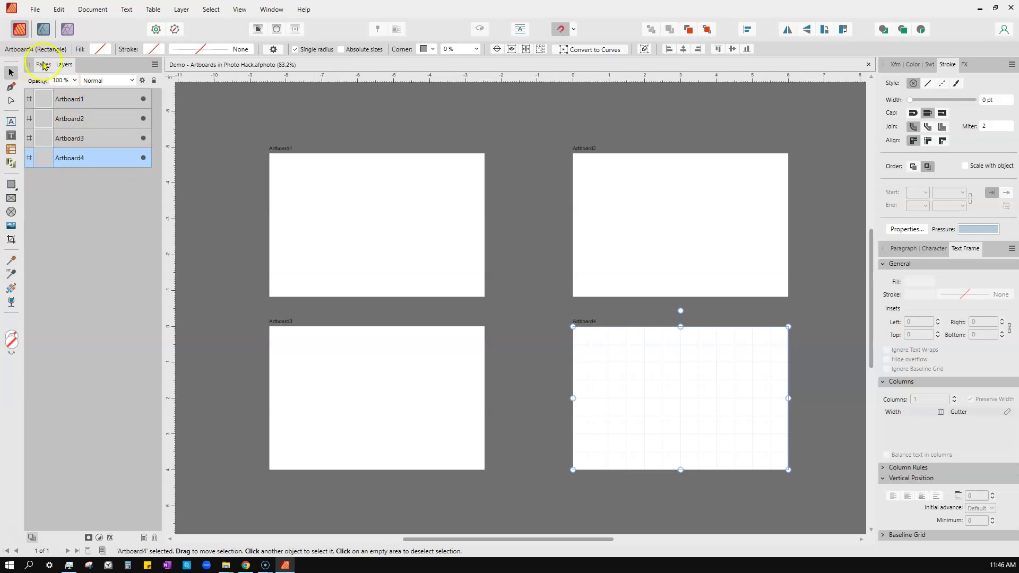
Use Convert Artboards to Spreads in the Pages panel to create Page 1 to Page 4
click(43, 65)
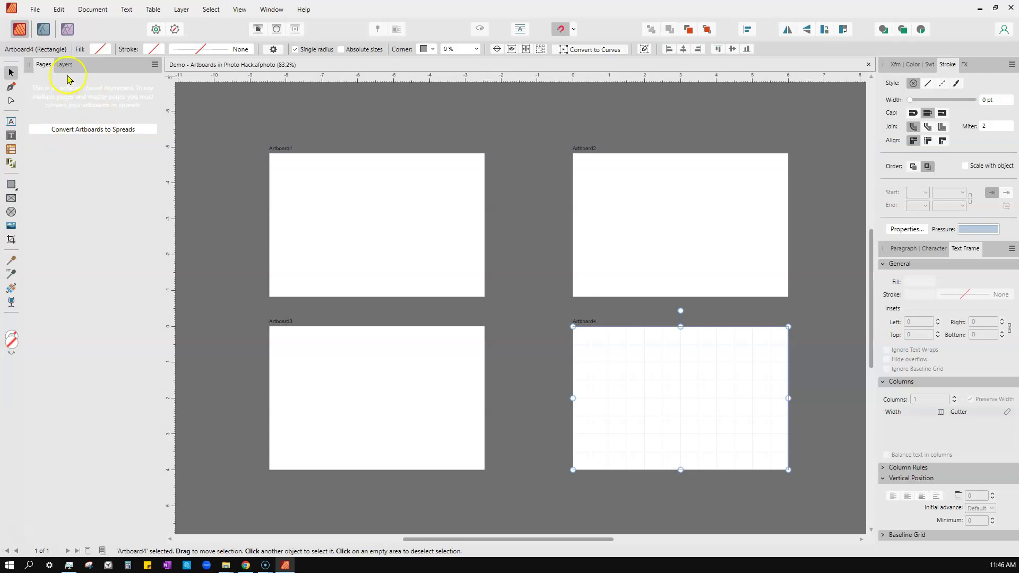
click(77, 130)
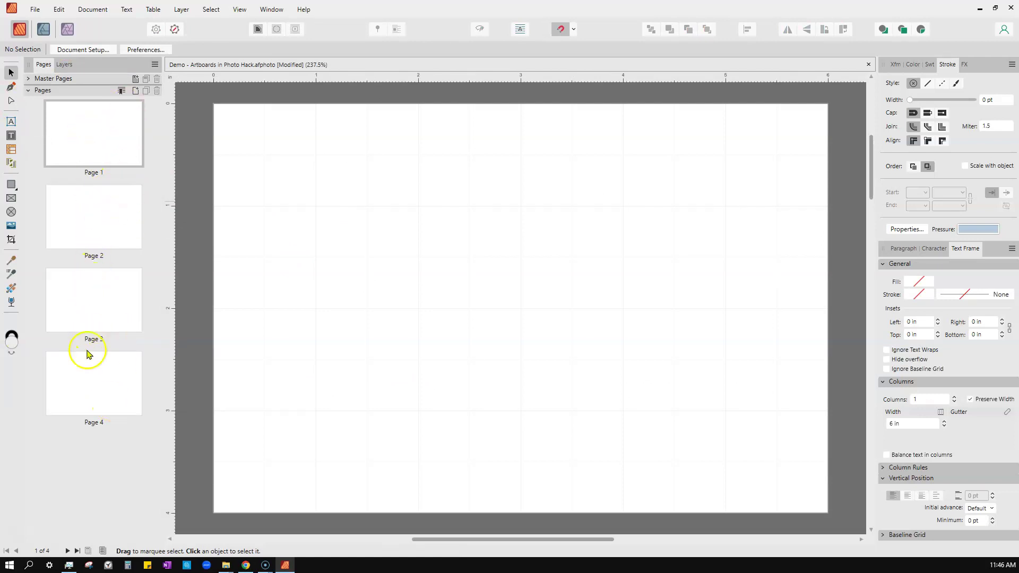
scroll(266, 291, down, 2)
scroll(268, 289, up, 1)
scroll(271, 286, down, 6)
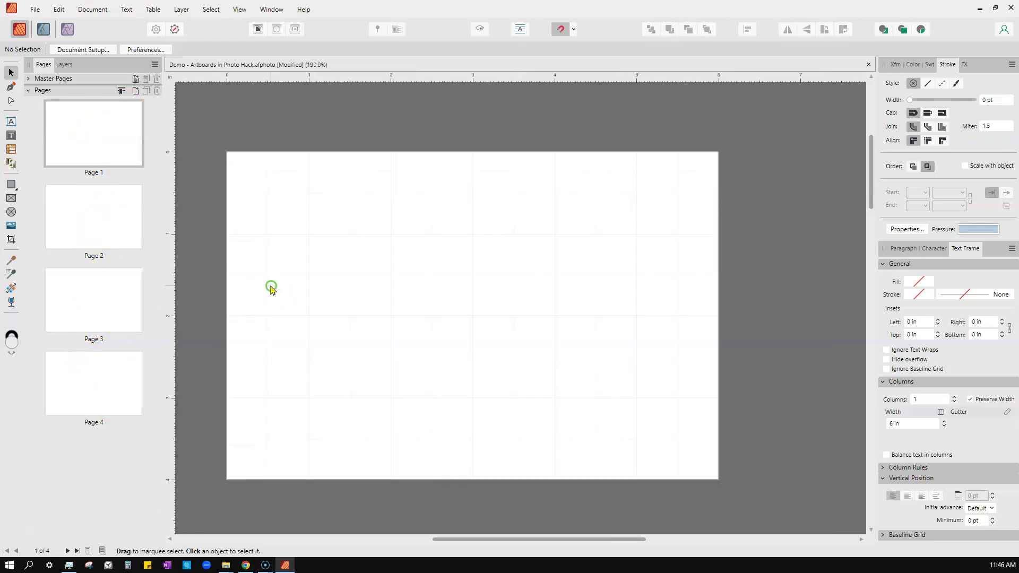
scroll(364, 207, down, 5)
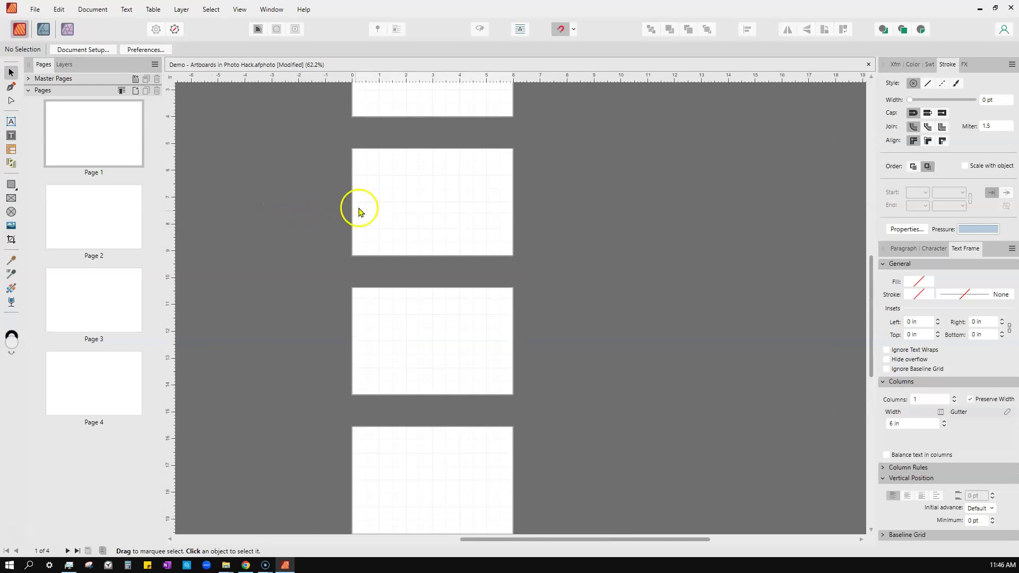
scroll(342, 212, up, 5)
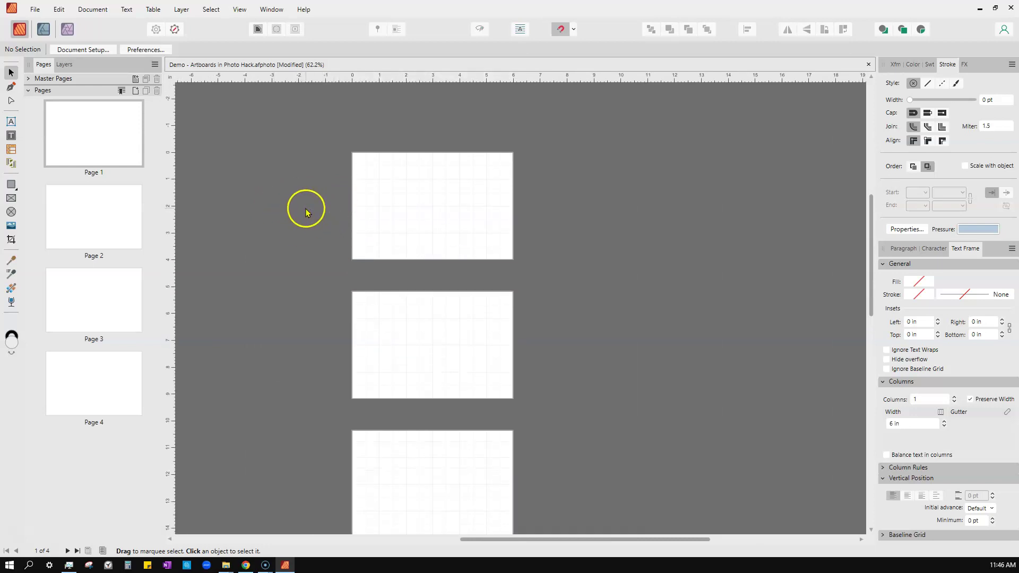
click(62, 66)
click(43, 66)
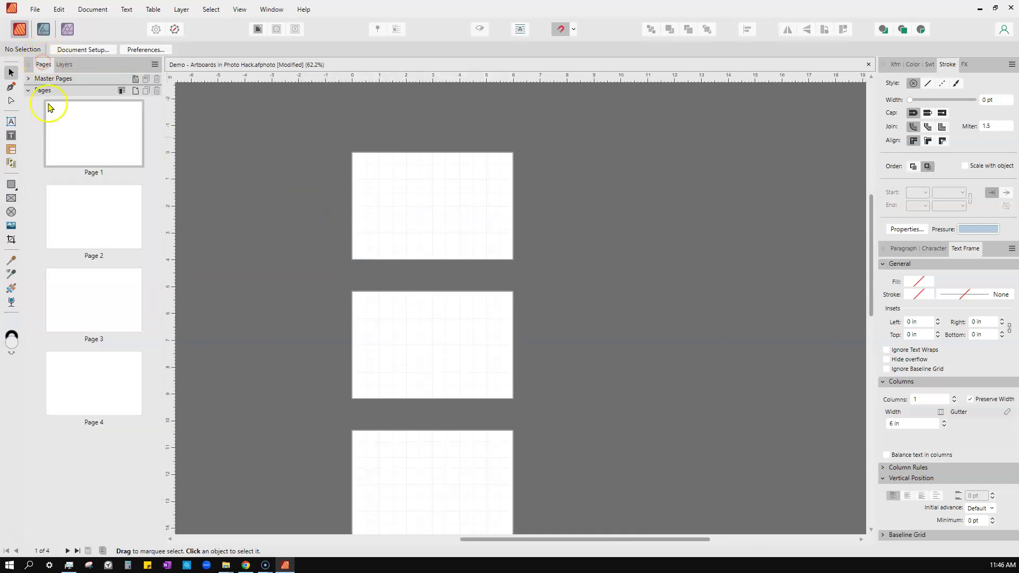
double_click(76, 136)
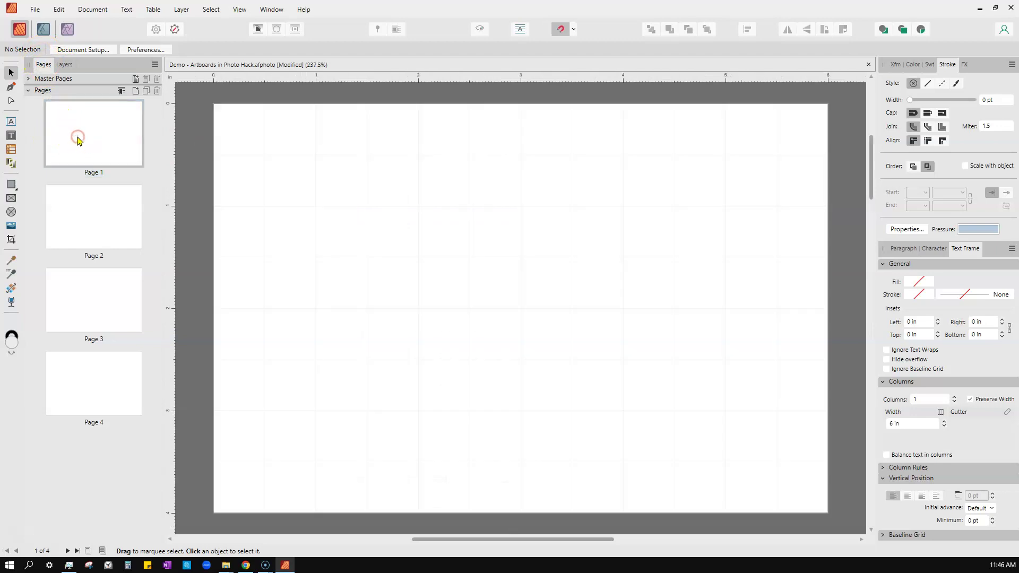
click(64, 65)
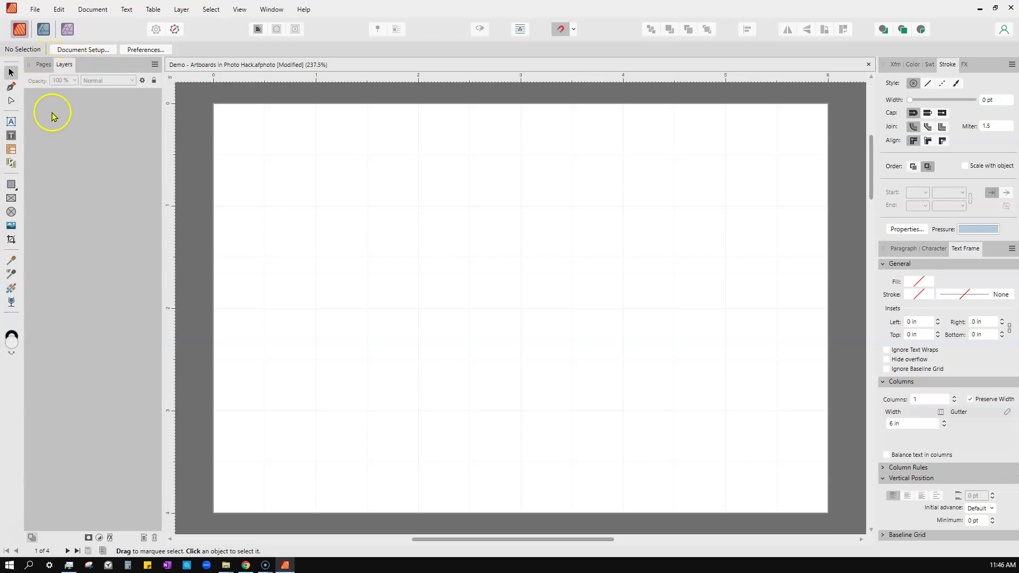
click(44, 66)
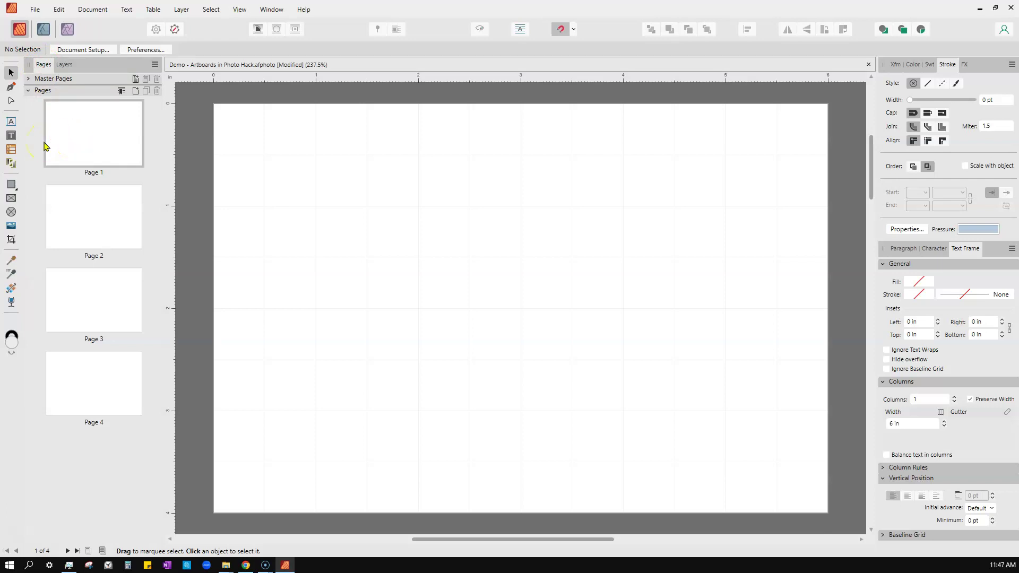
click(65, 67)
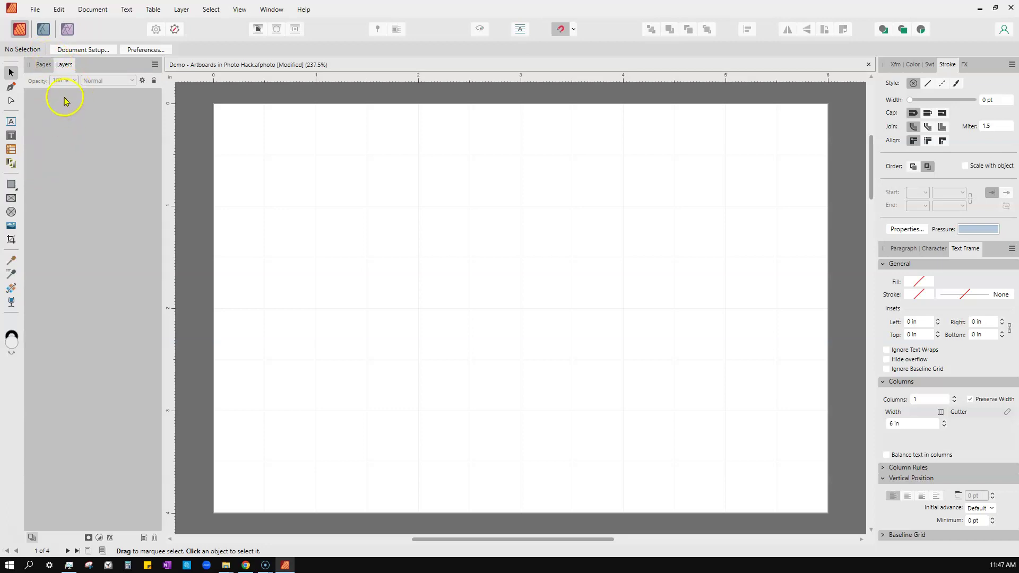
click(42, 65)
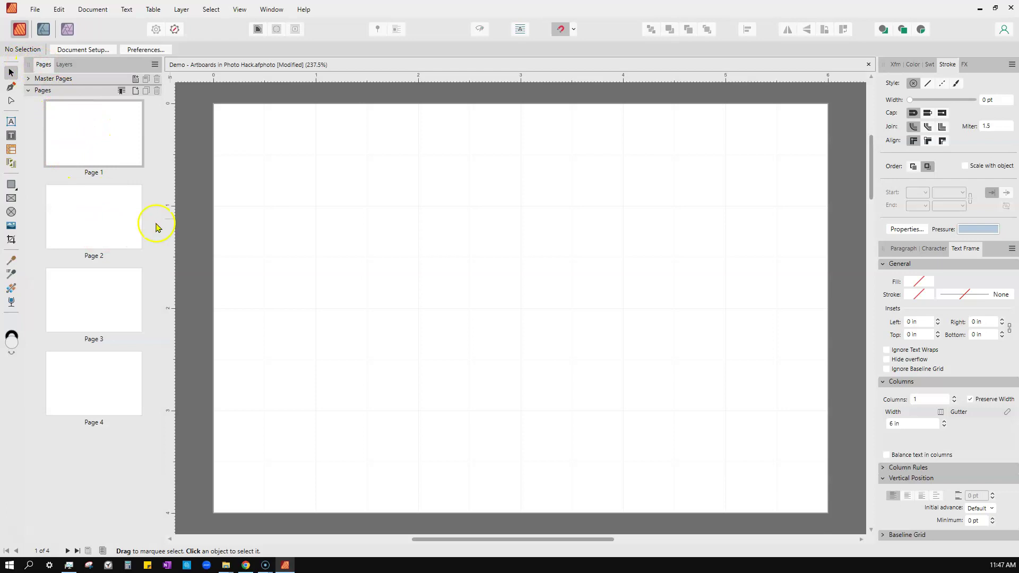
scroll(270, 175, up, 1)
scroll(270, 177, down, 10)
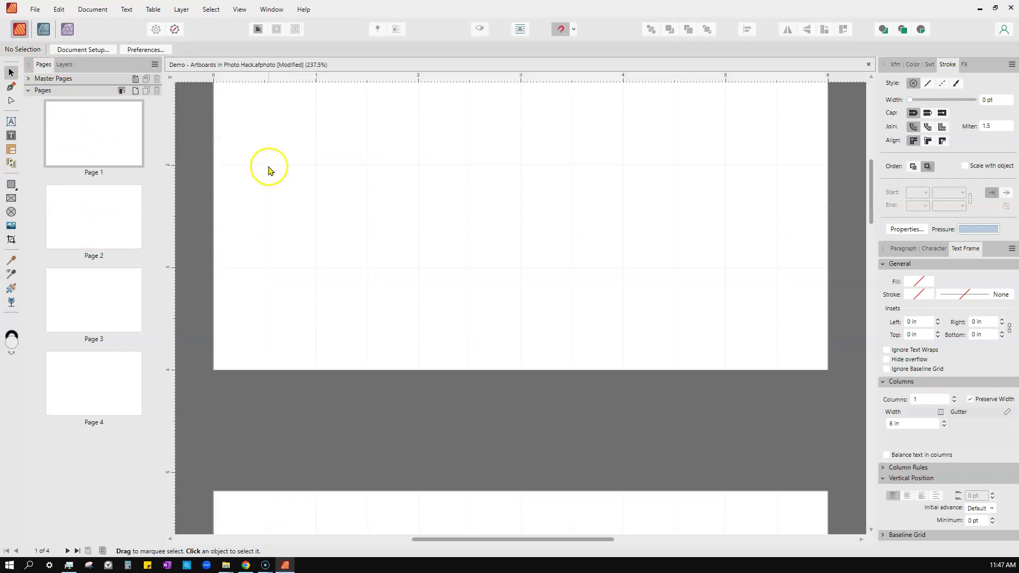
scroll(269, 168, up, 10)
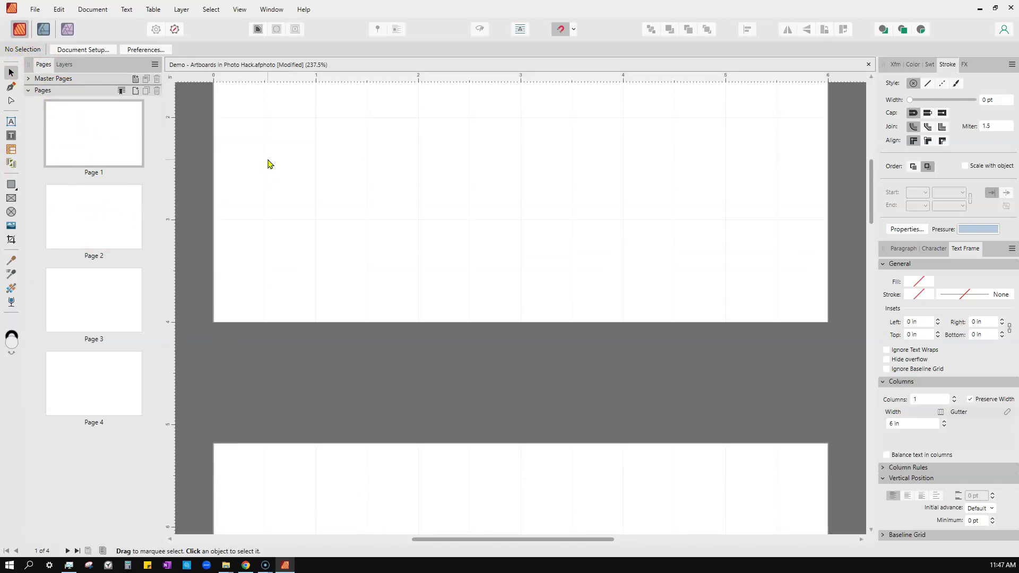
scroll(269, 163, down, 4)
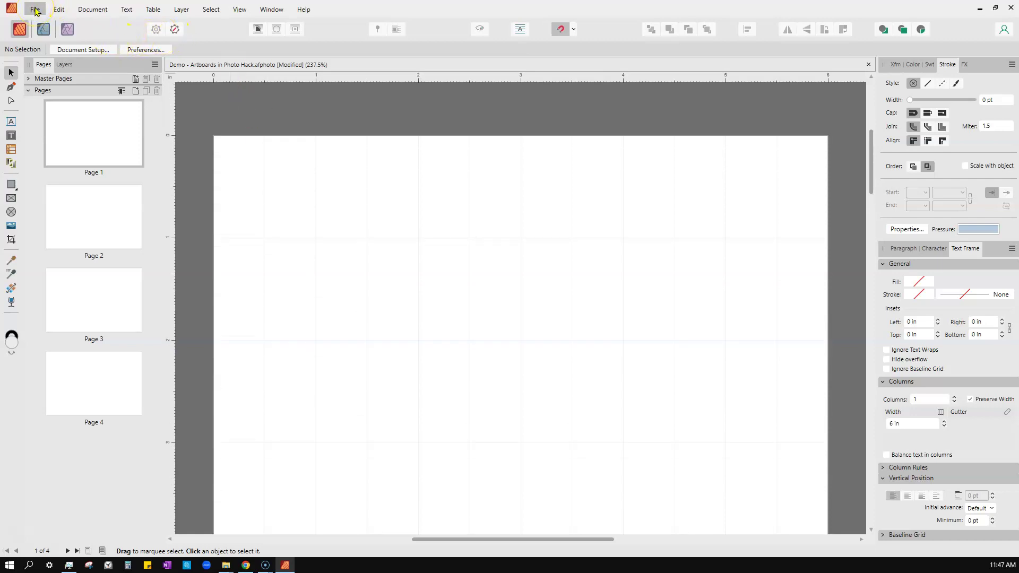
Save the changes, then Save As 'Demo - Artboards in Photo Hack.afpub' in YouTube Demos Files
click(35, 10)
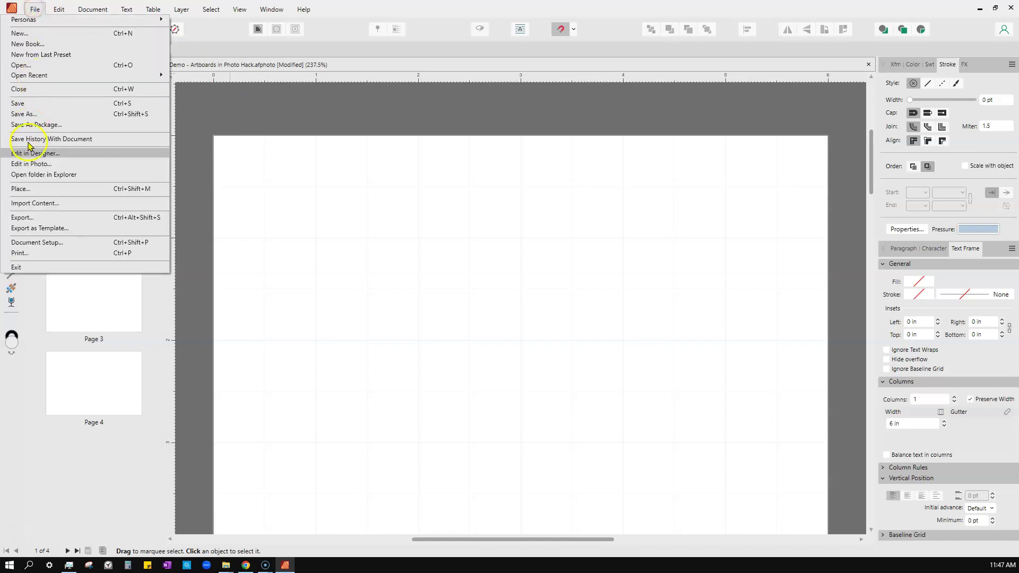
click(44, 106)
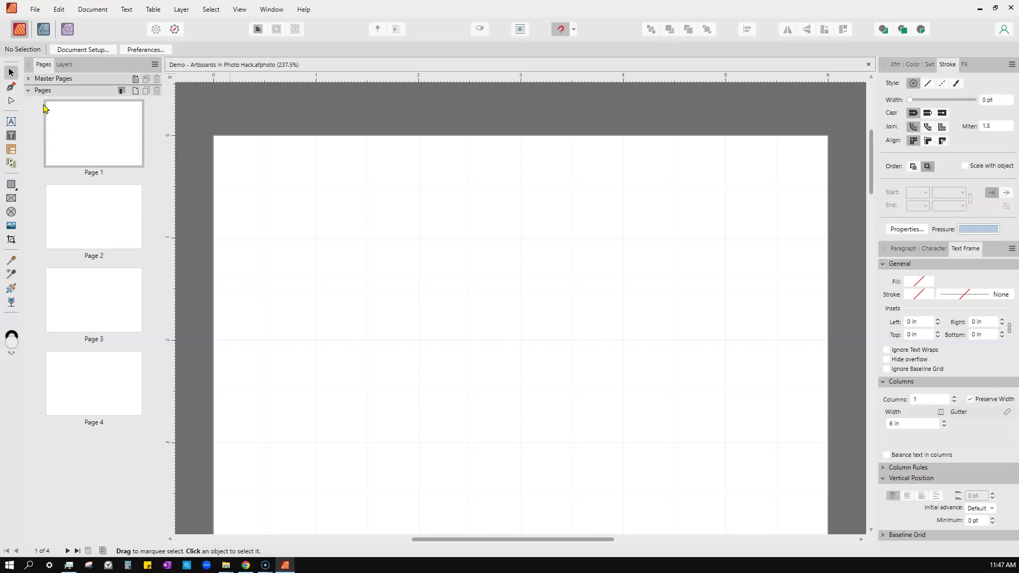
click(36, 11)
click(36, 10)
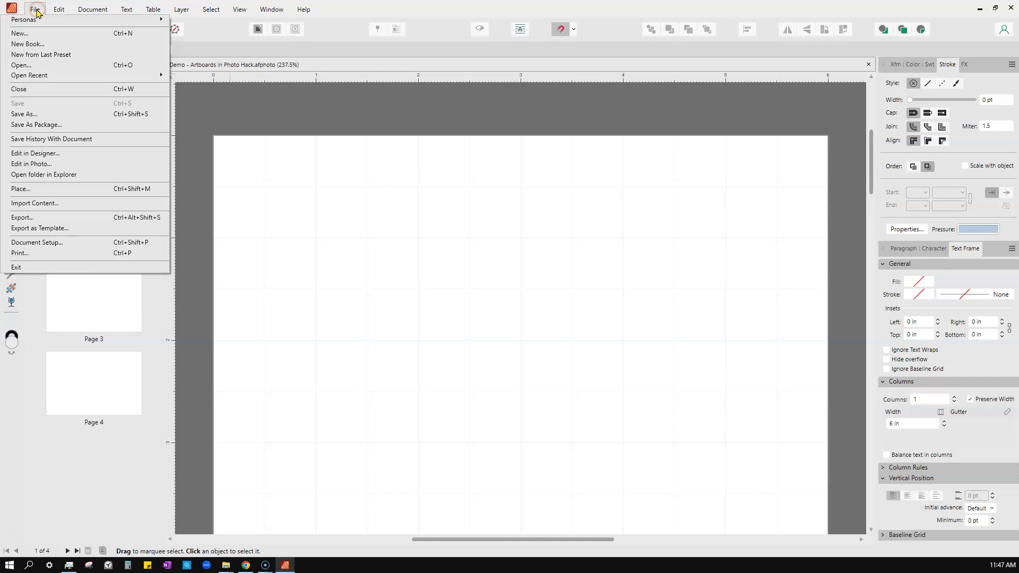
click(37, 114)
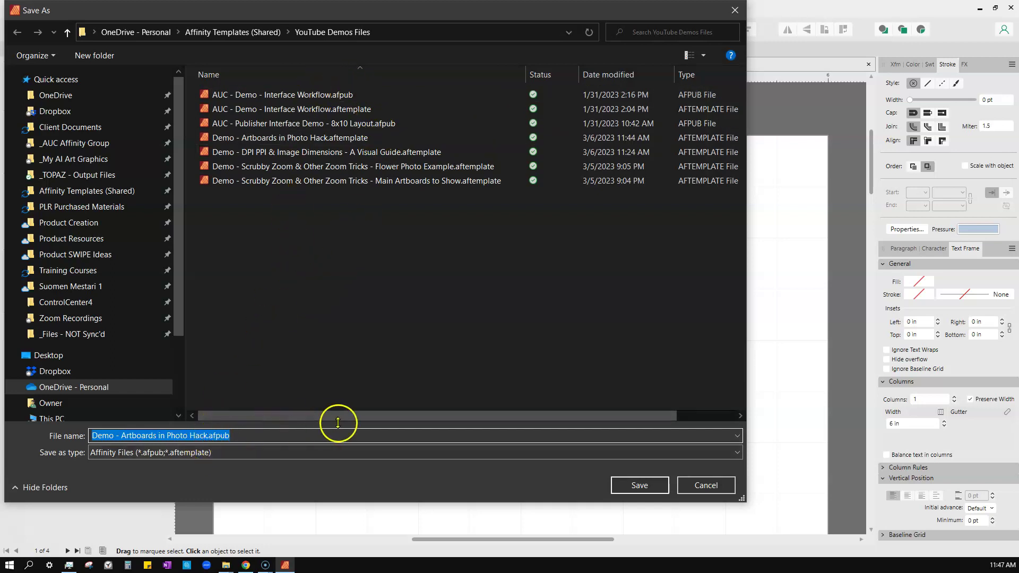
click(641, 485)
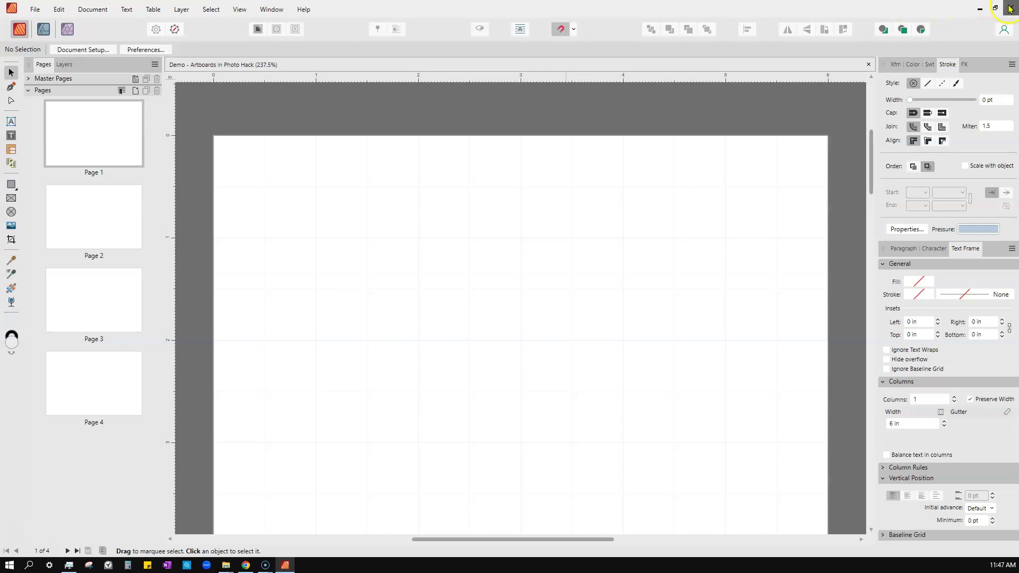
Minimise Publisher, launch Affinity Designer 2, and cancel the New document dialog
click(980, 9)
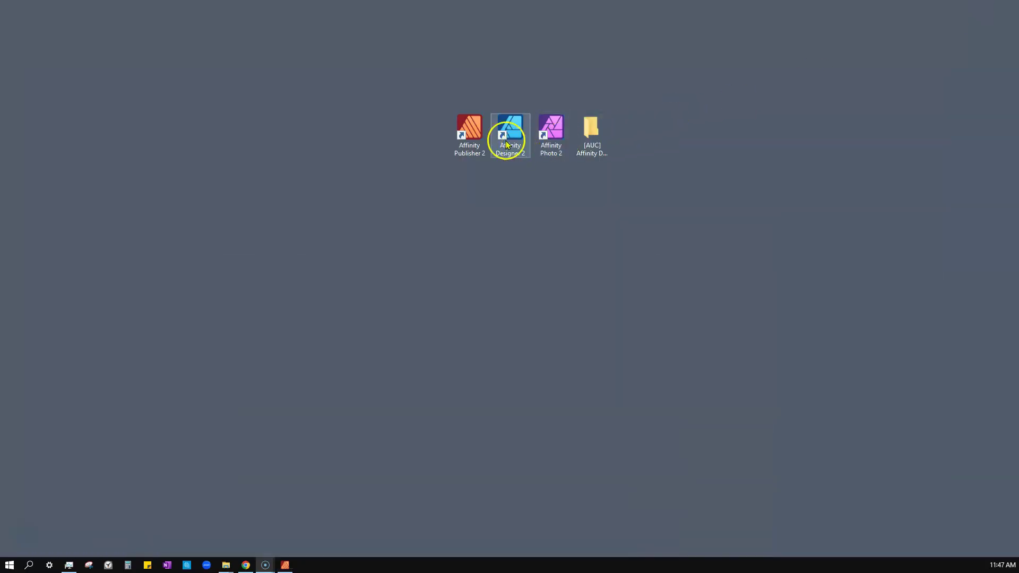
double_click(504, 137)
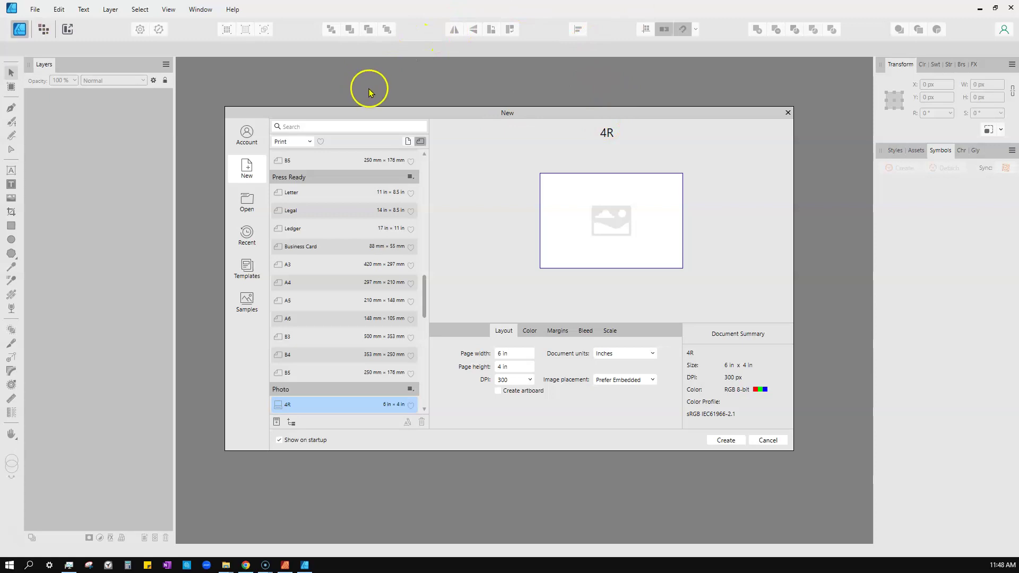
click(764, 441)
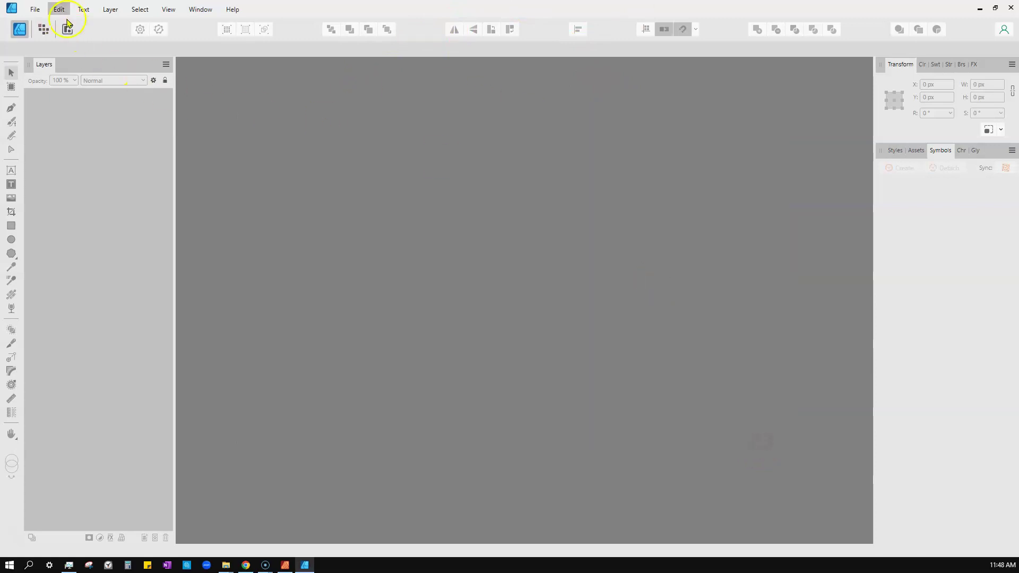
Open Demo - Artboards in Photo Hack.afpub in Affinity Designer, which shows page 1 of 4 blank
click(36, 10)
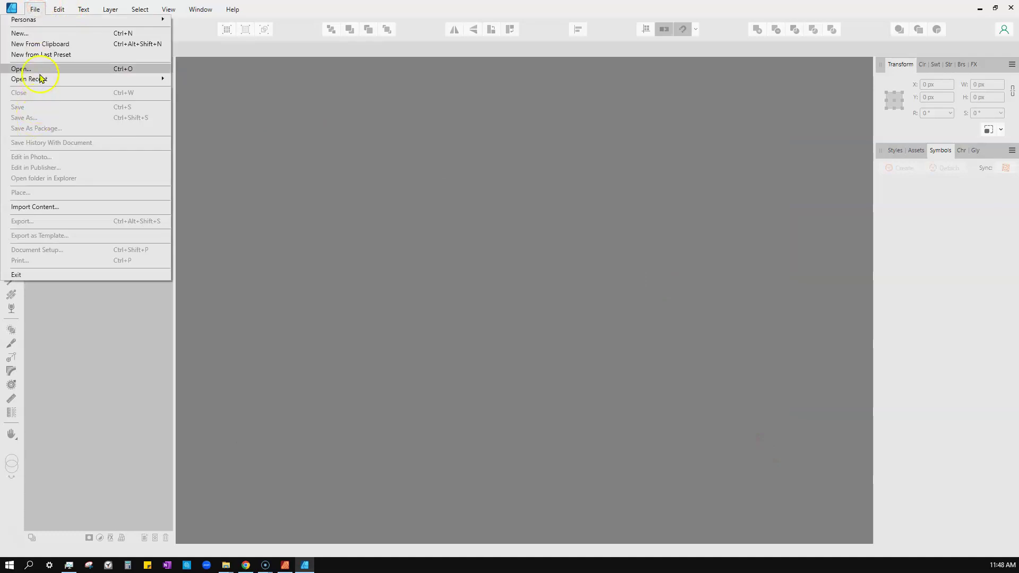
mouse_move(41, 80)
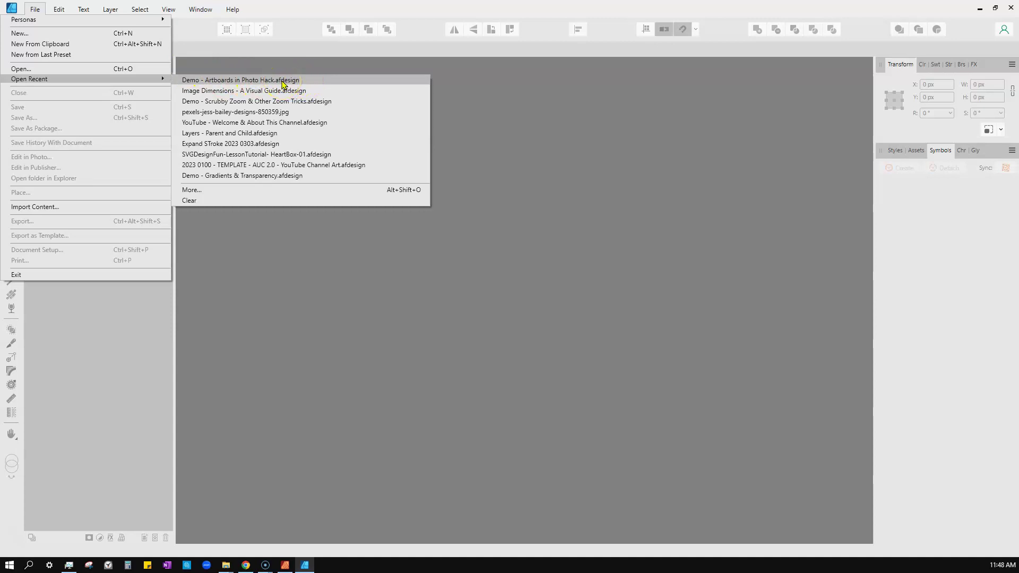
click(29, 69)
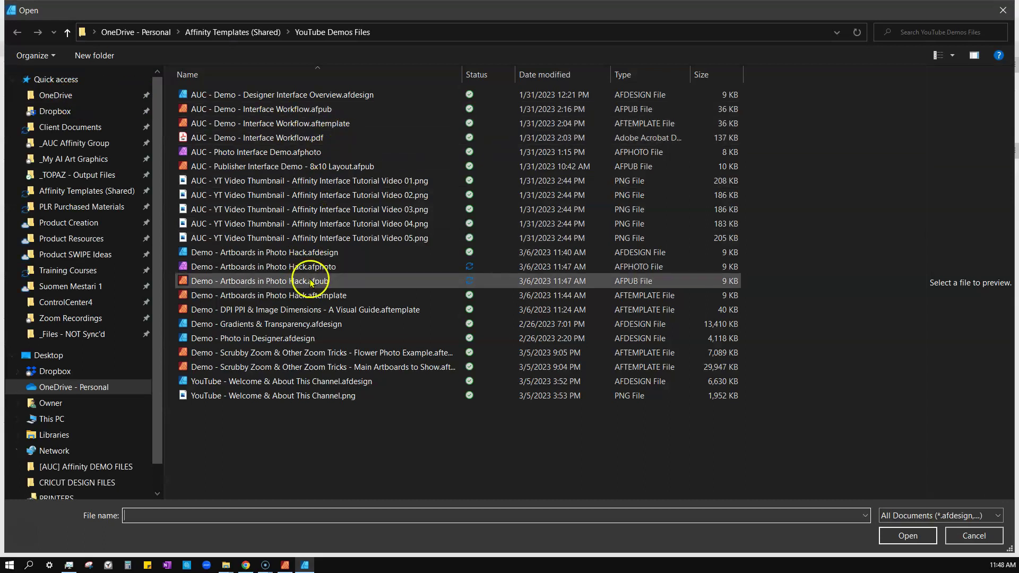
click(289, 285)
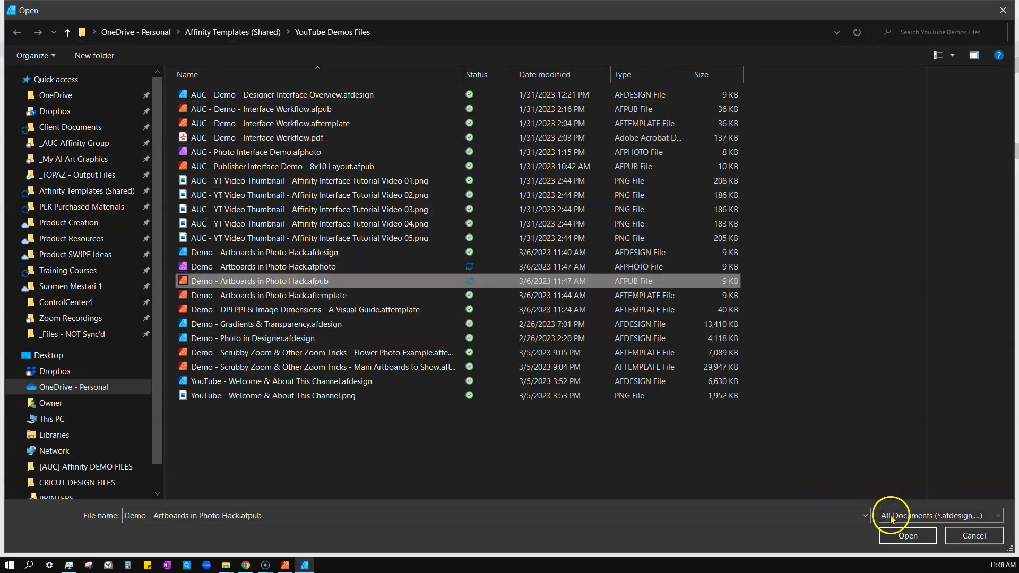
click(903, 537)
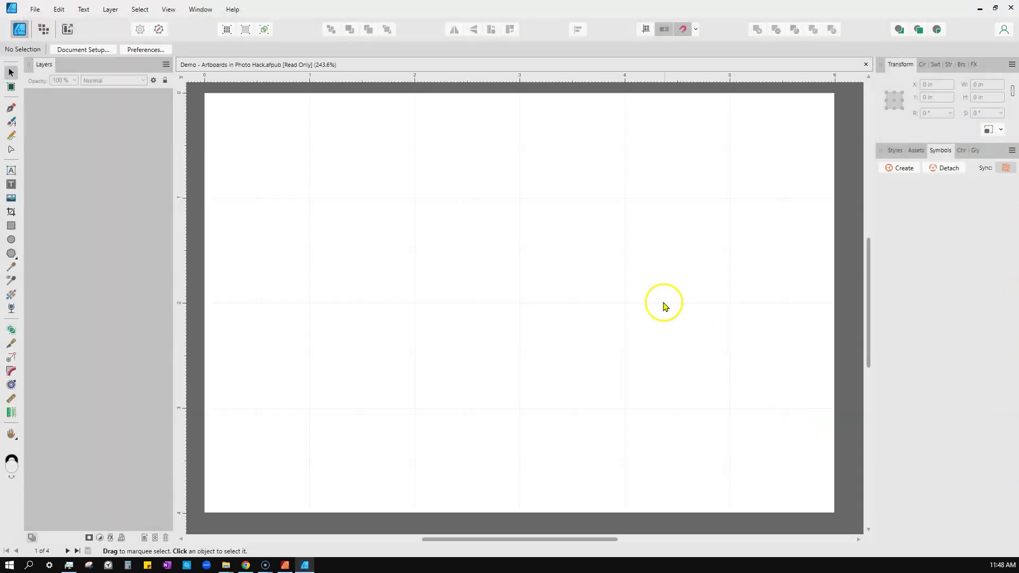
scroll(605, 277, down, 8)
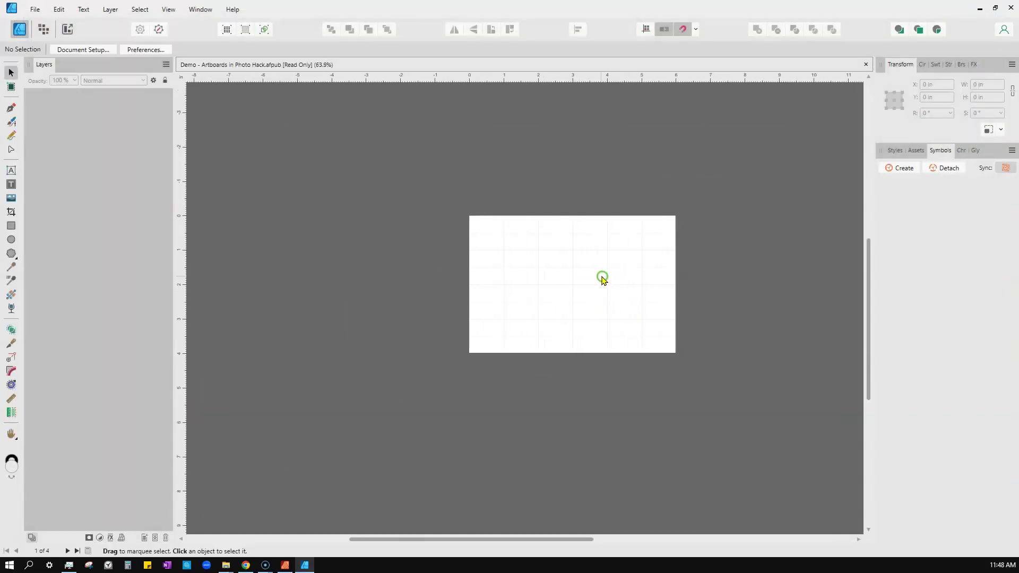
scroll(486, 226, down, 1)
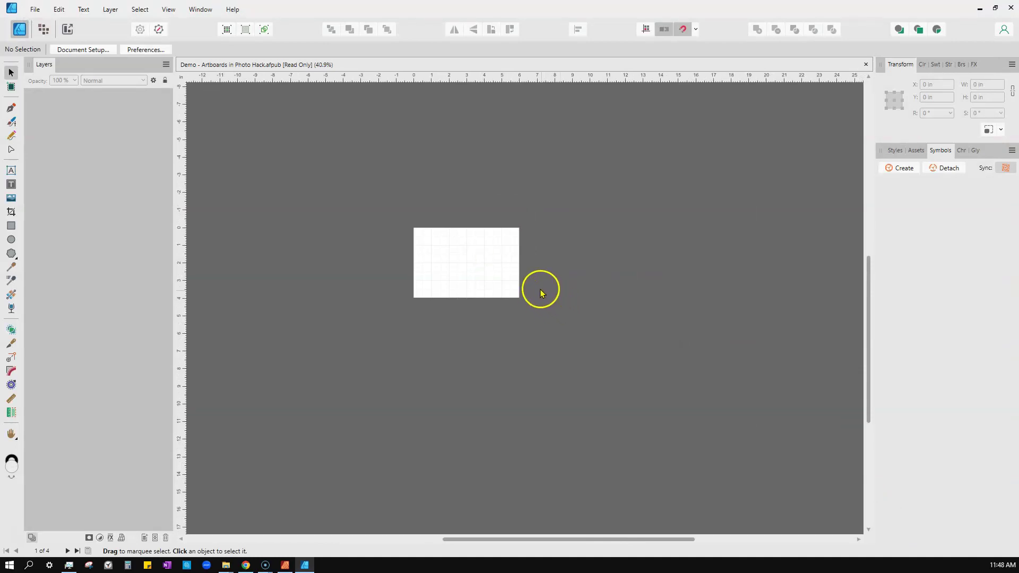
scroll(343, 228, down, 3)
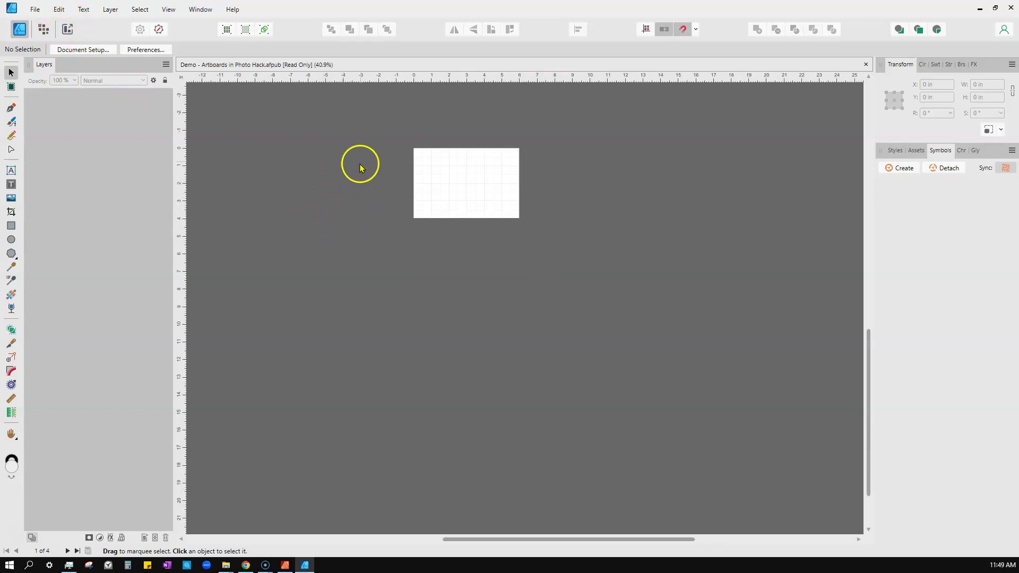
drag(370, 141, 177, 116)
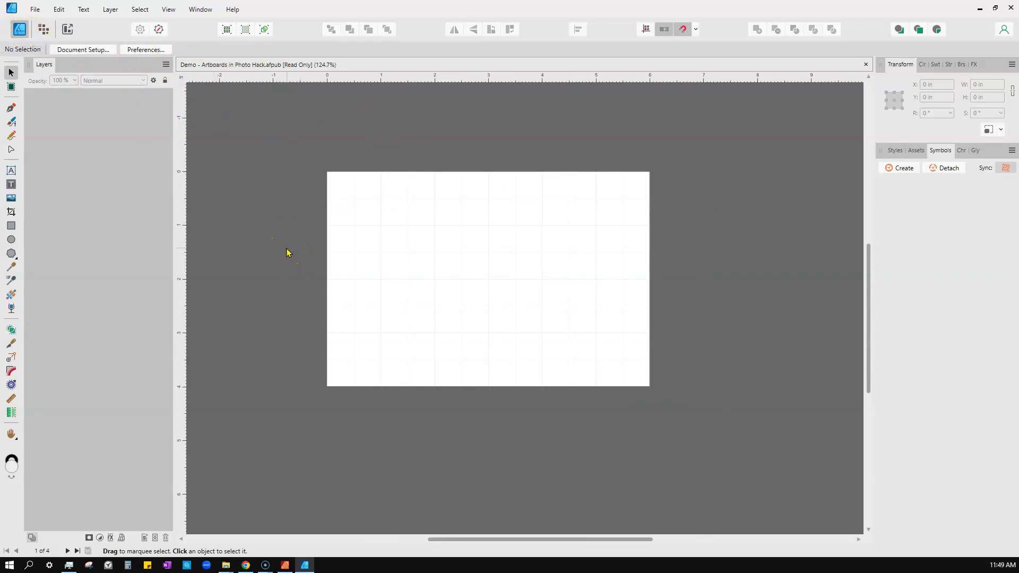
scroll(298, 211, down, 4)
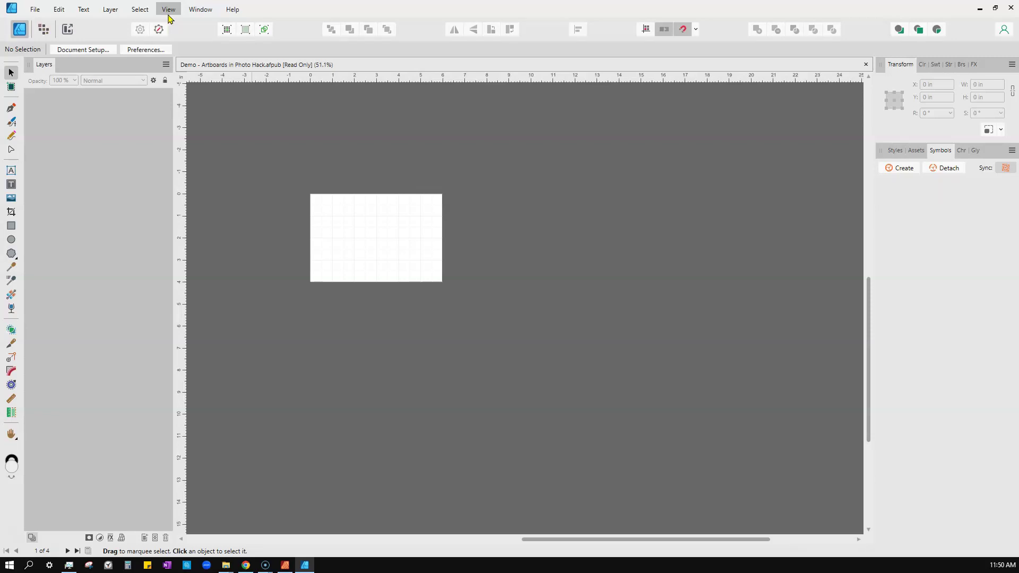
scroll(271, 250, up, 5)
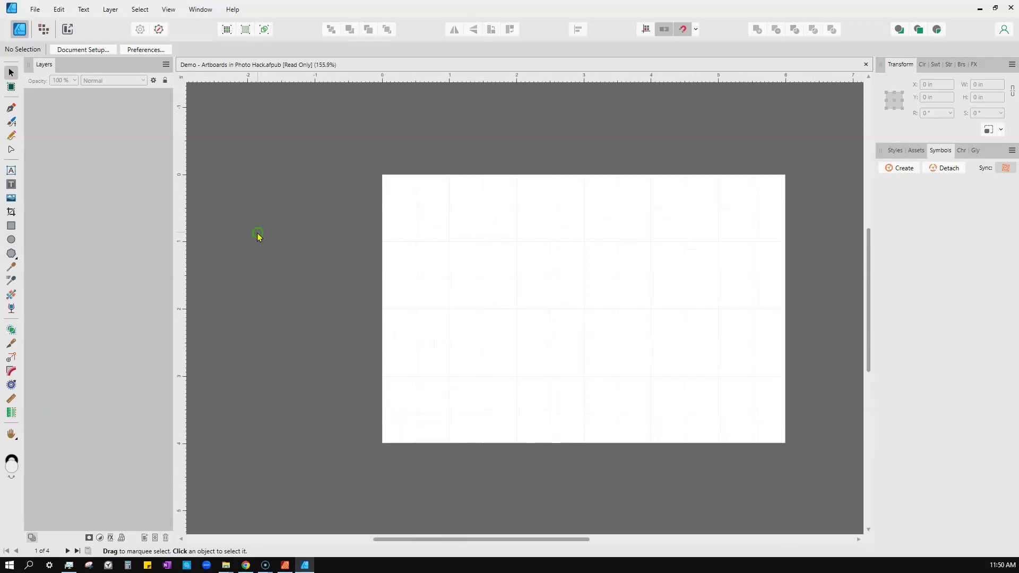